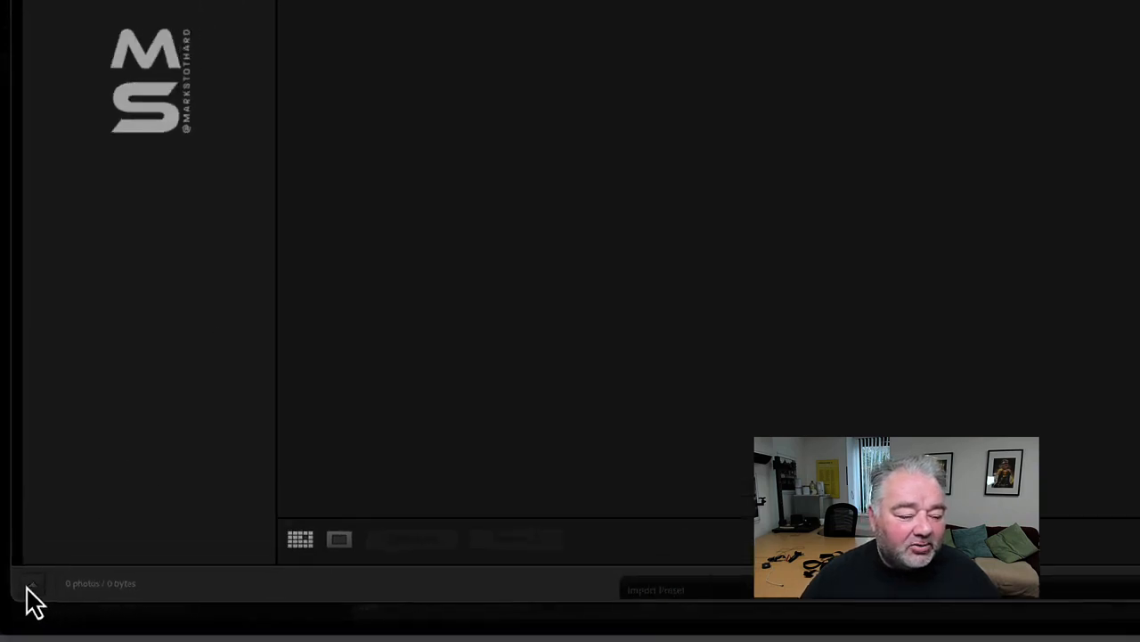
Collapse the import dialog to its compact view and expand it again.
click(29, 588)
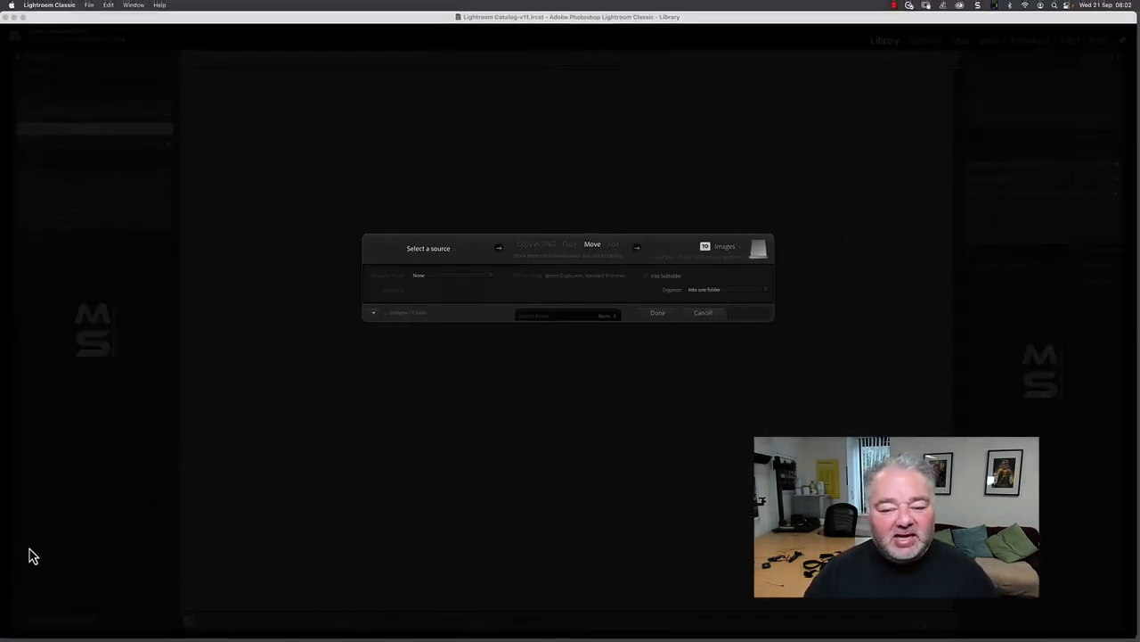
click(375, 313)
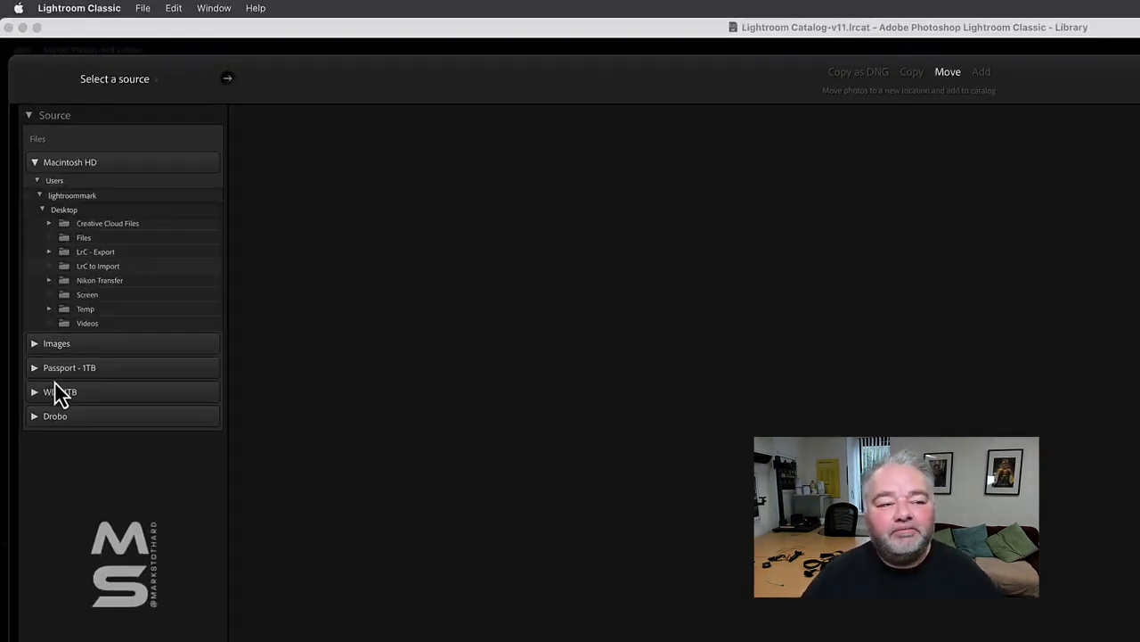
Choose the LrC to Import folder on the Desktop as the import source and check the subfolders of LrC - Export.
click(99, 78)
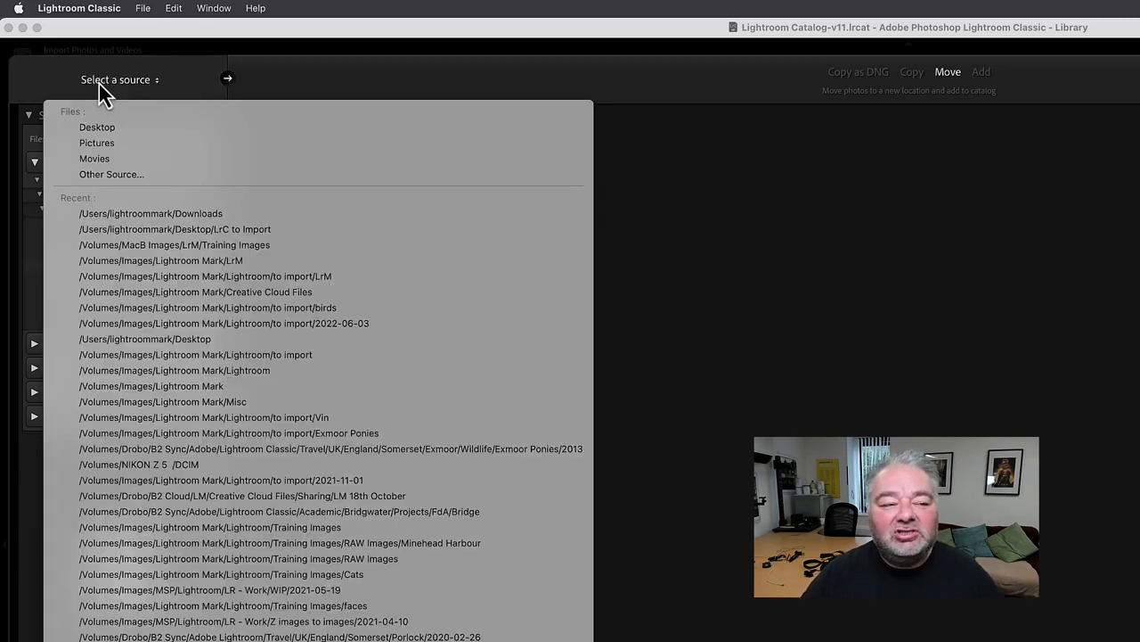
click(99, 81)
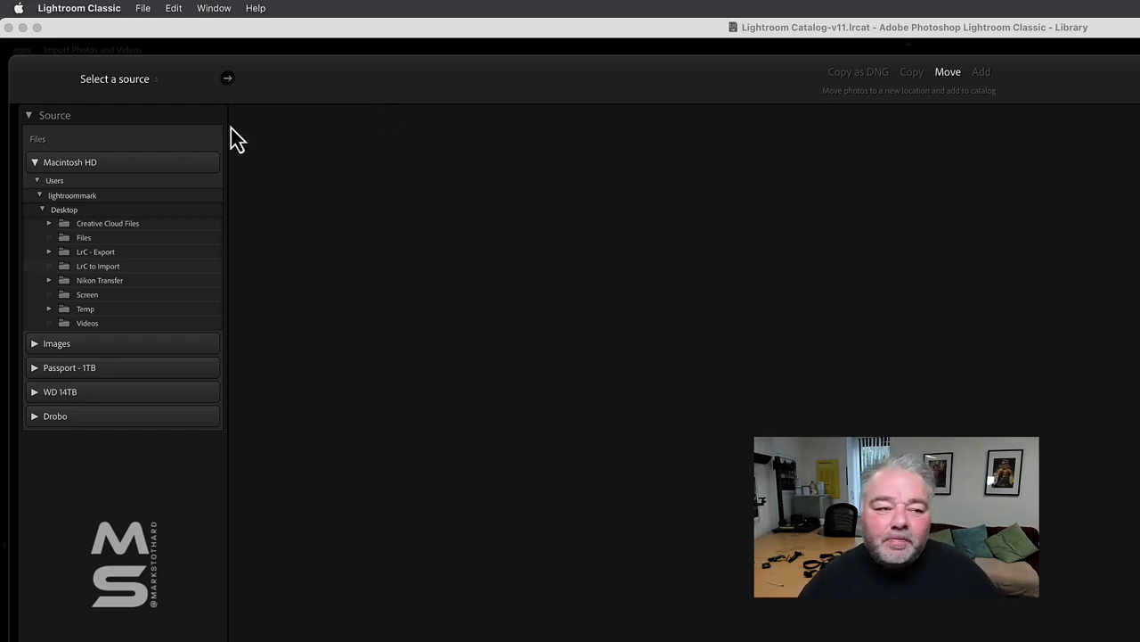
click(108, 268)
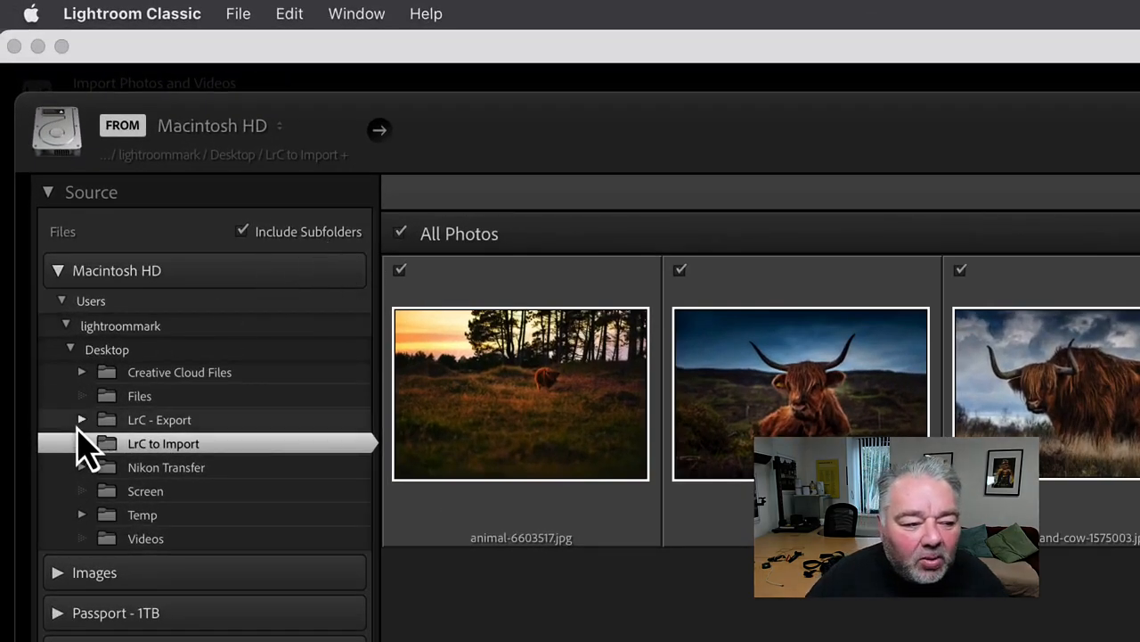
click(81, 420)
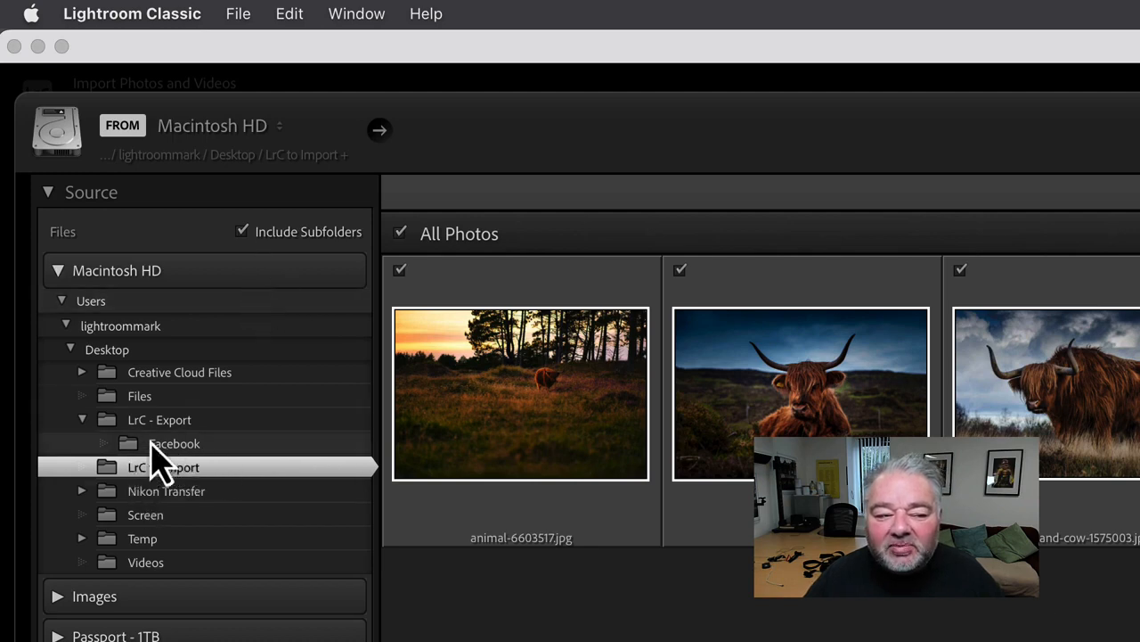
click(82, 420)
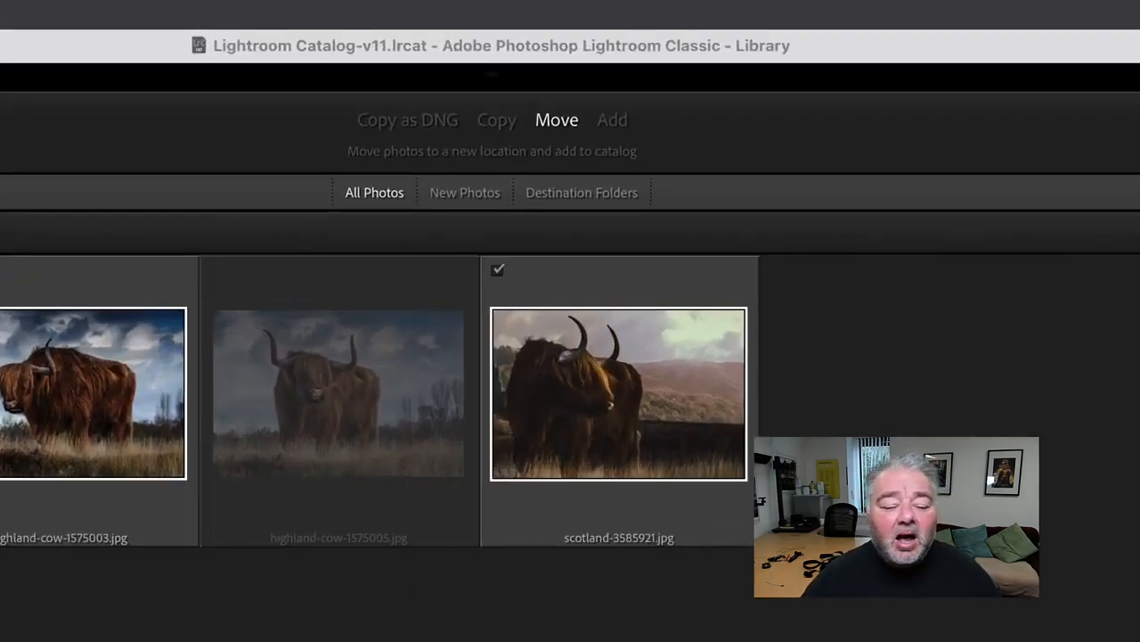
Go through the Copy, Move and Add import methods and set the import to Copy as DNG.
click(407, 124)
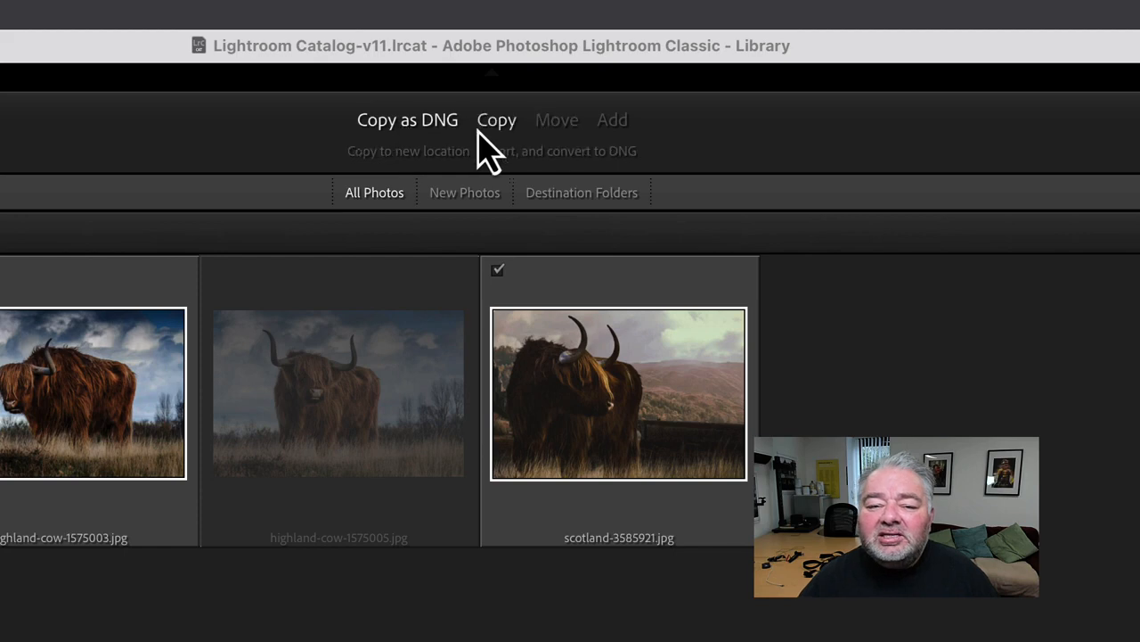
click(488, 130)
click(557, 125)
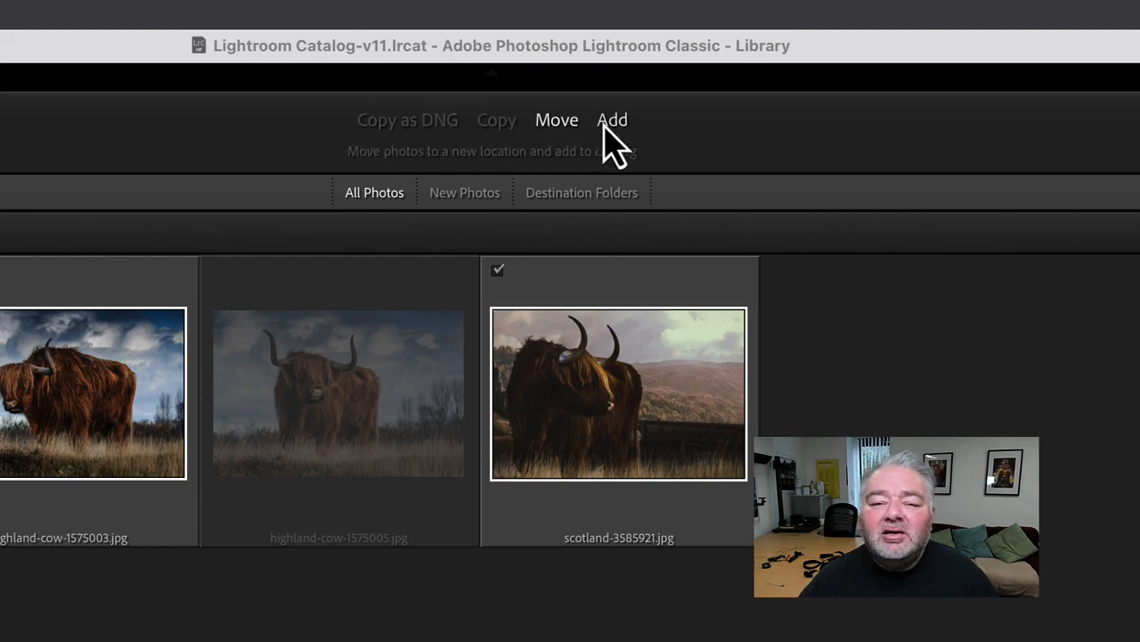
click(609, 123)
click(428, 123)
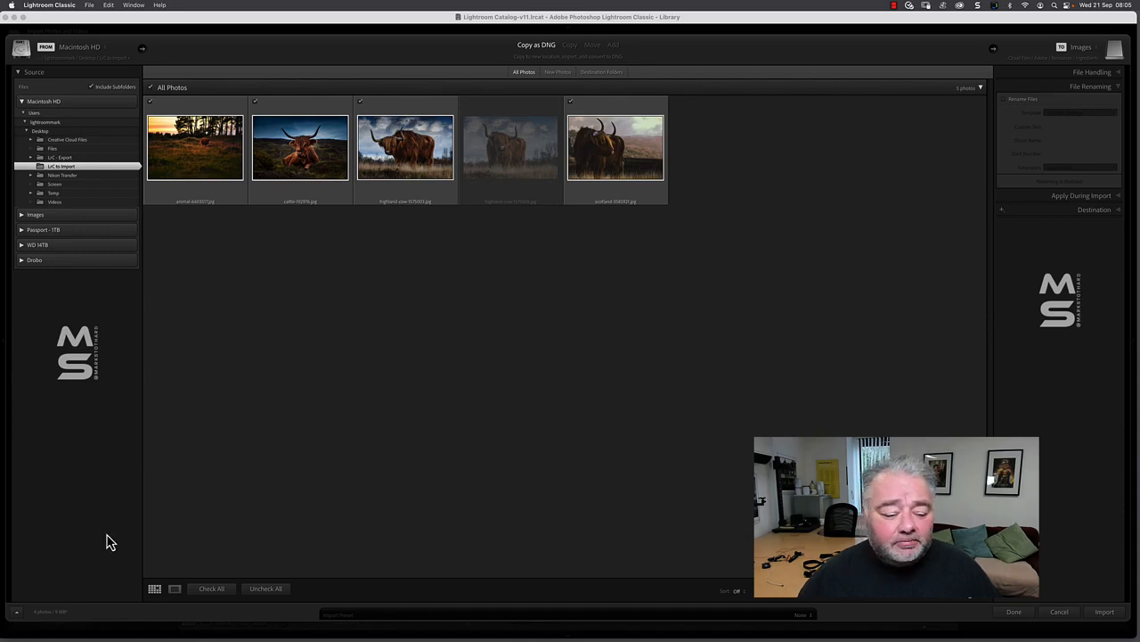
View animal-6603517.jpg enlarged in loupe view and return to the thumbnail grid.
click(174, 588)
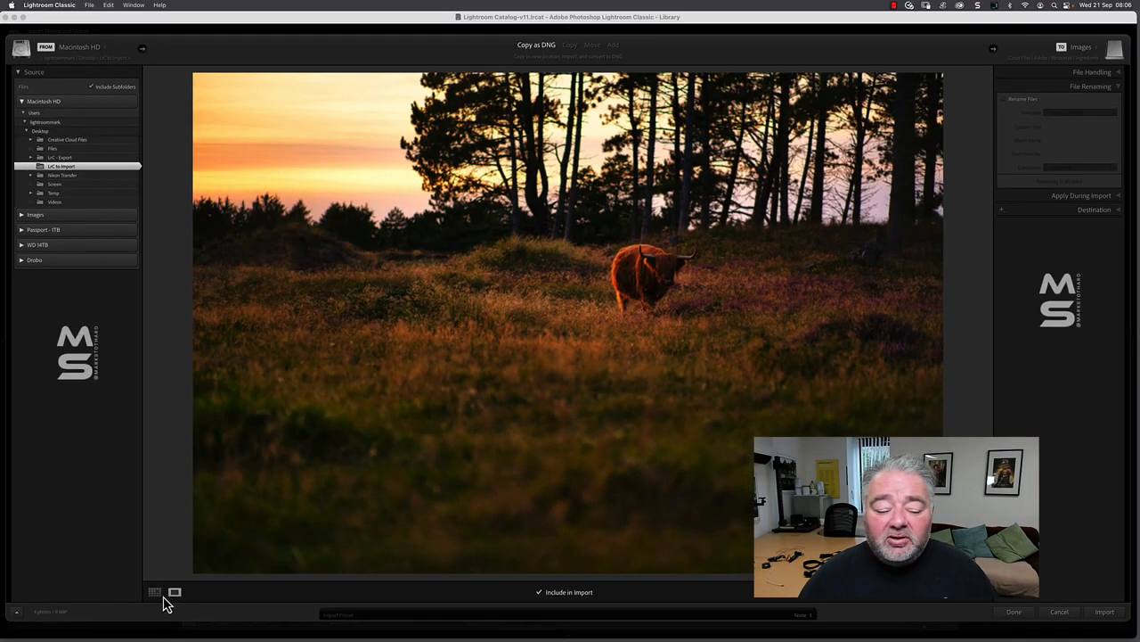
click(155, 592)
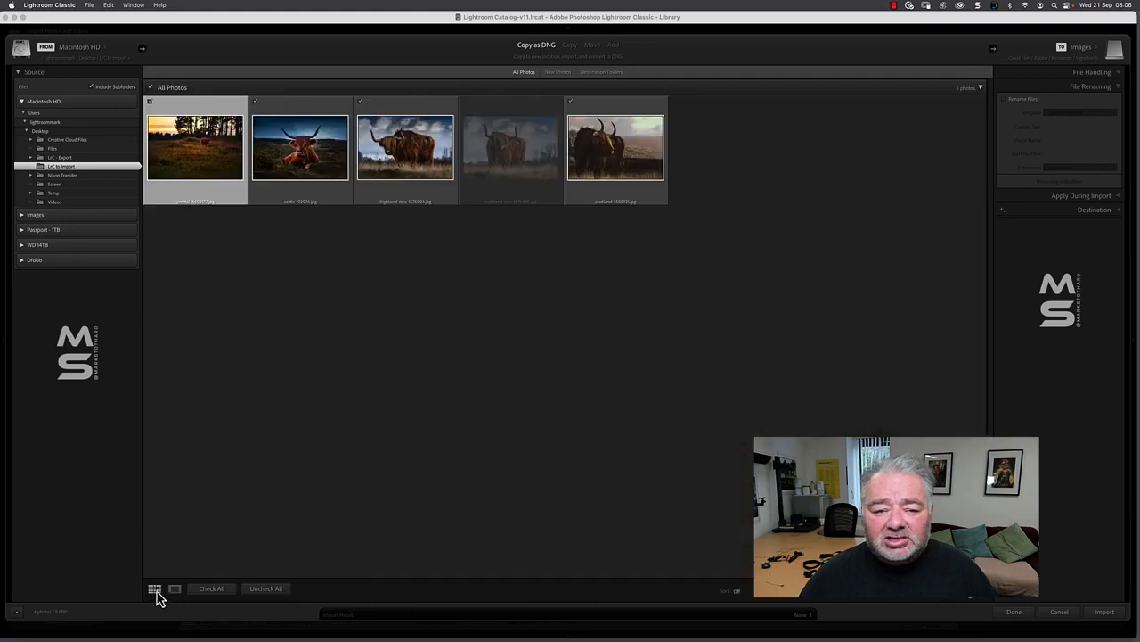
double_click(193, 152)
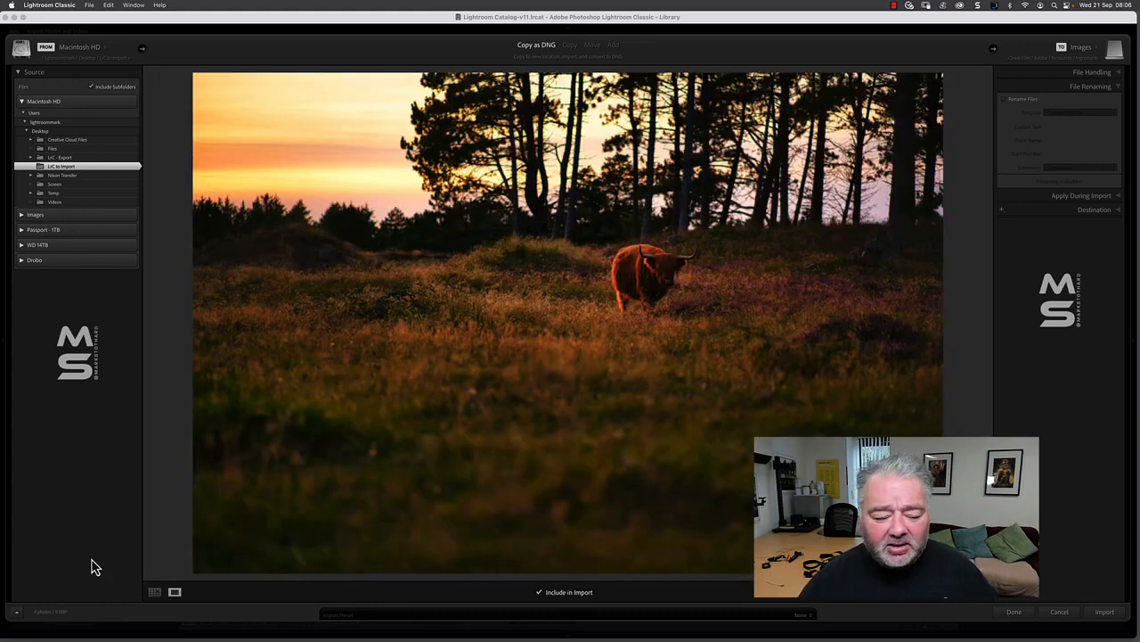
click(150, 593)
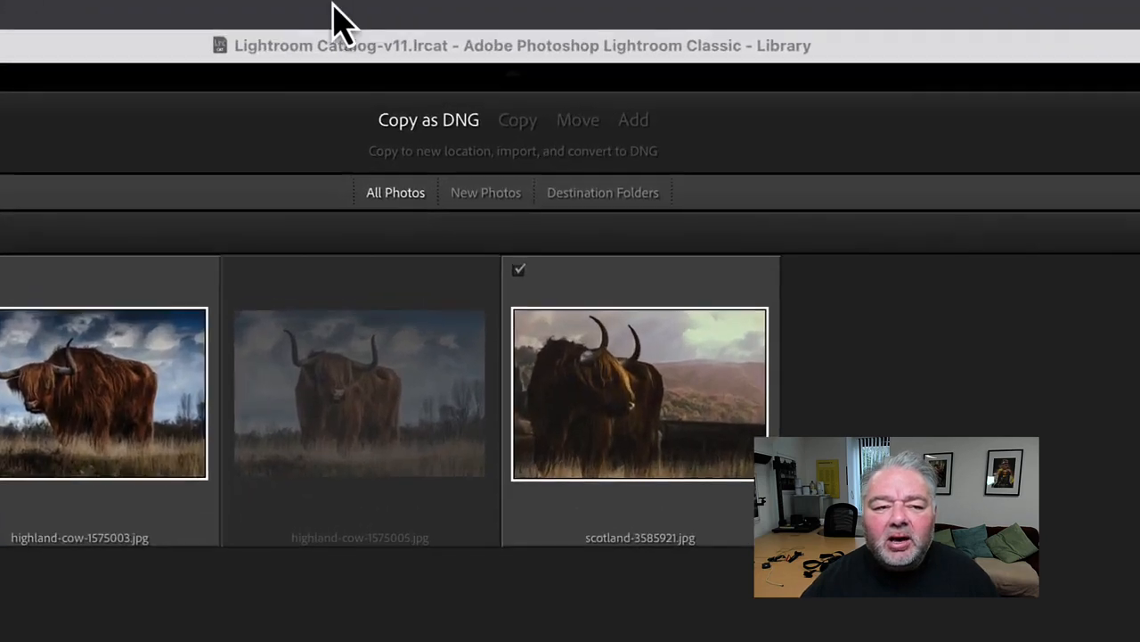
Compare the Copy, Move and Add import methods again and return to Copy as DNG.
click(523, 122)
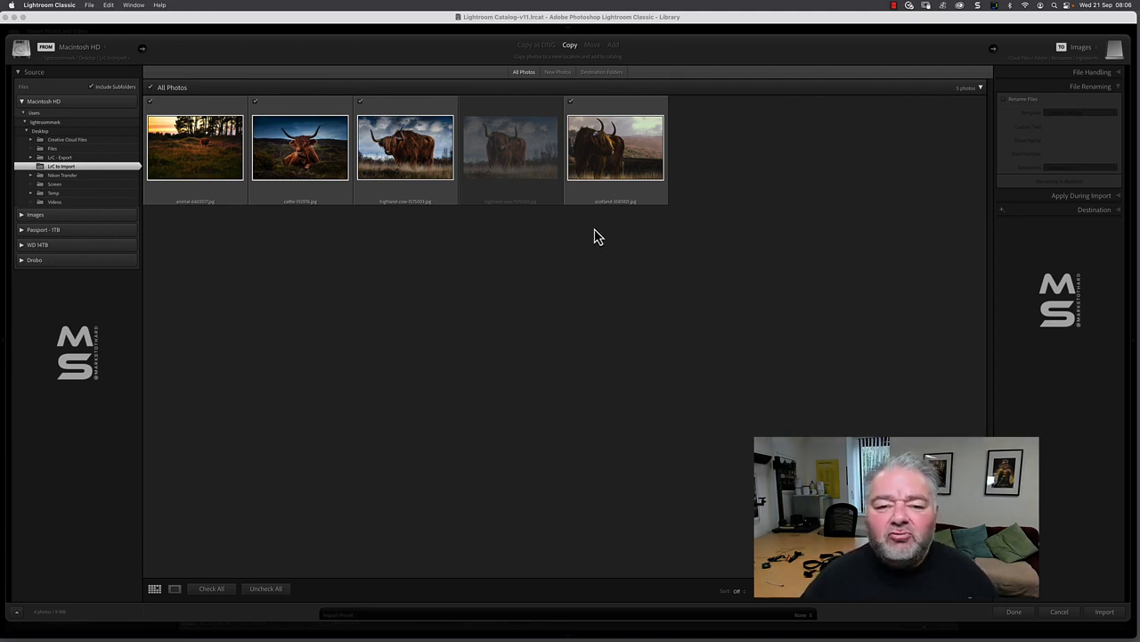
click(595, 46)
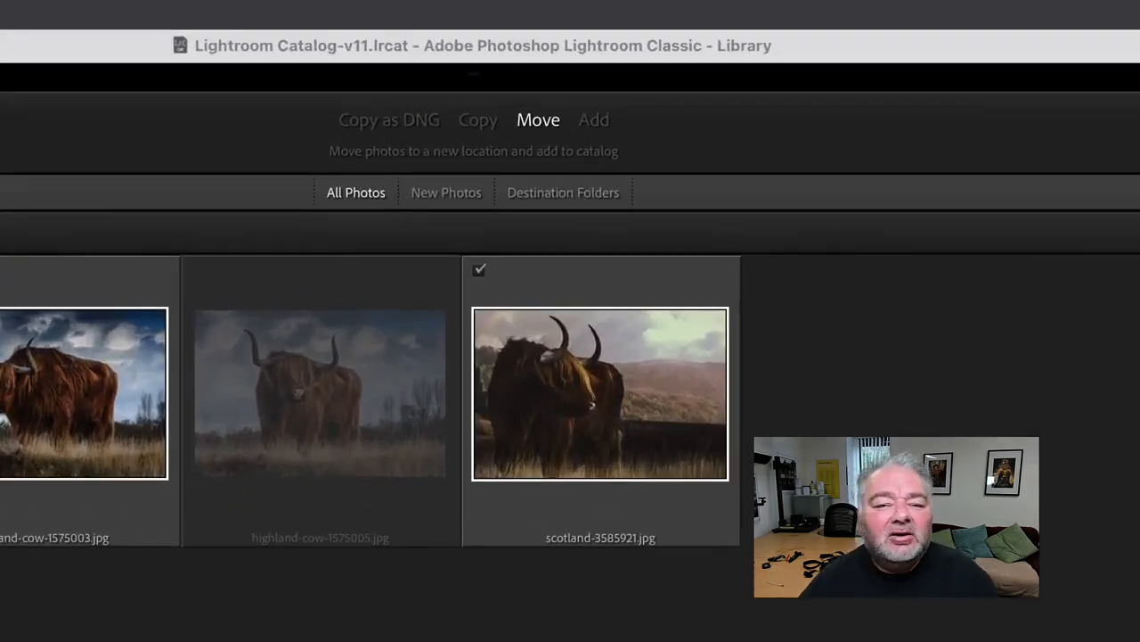
click(595, 123)
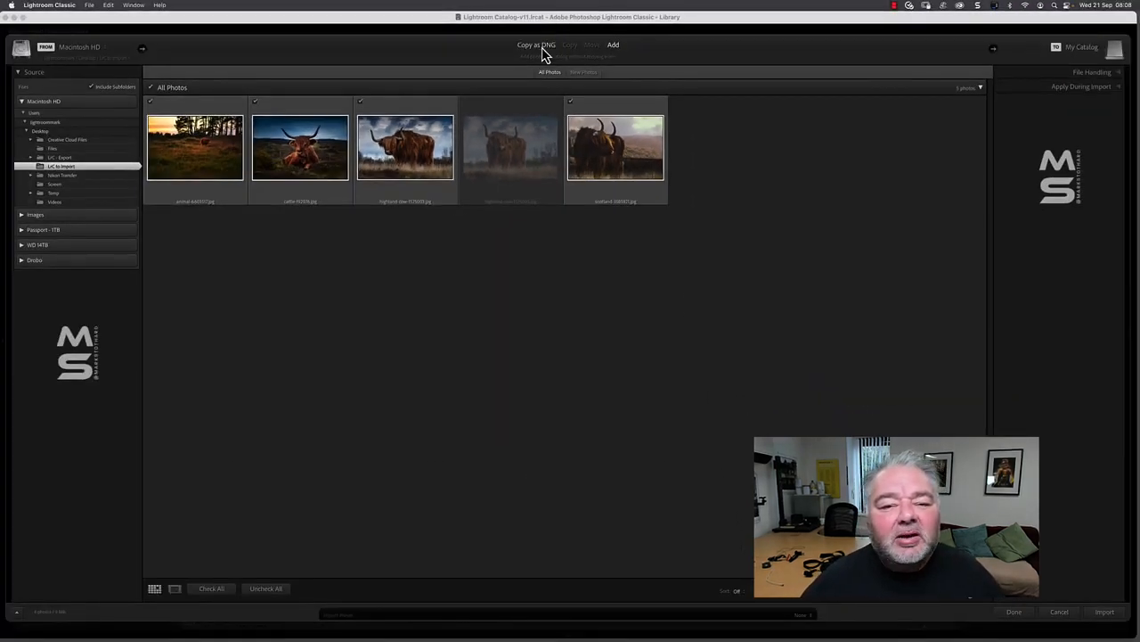
click(388, 119)
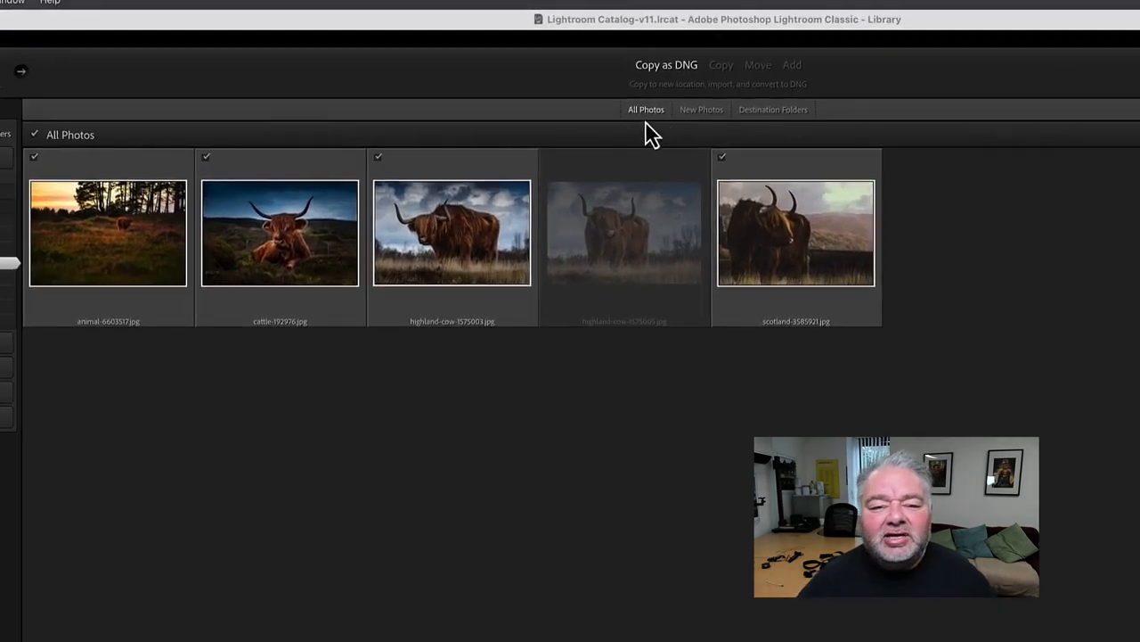
Compare the New Photos, Destination Folders and All Photos views and leave only the new photos shown.
click(713, 113)
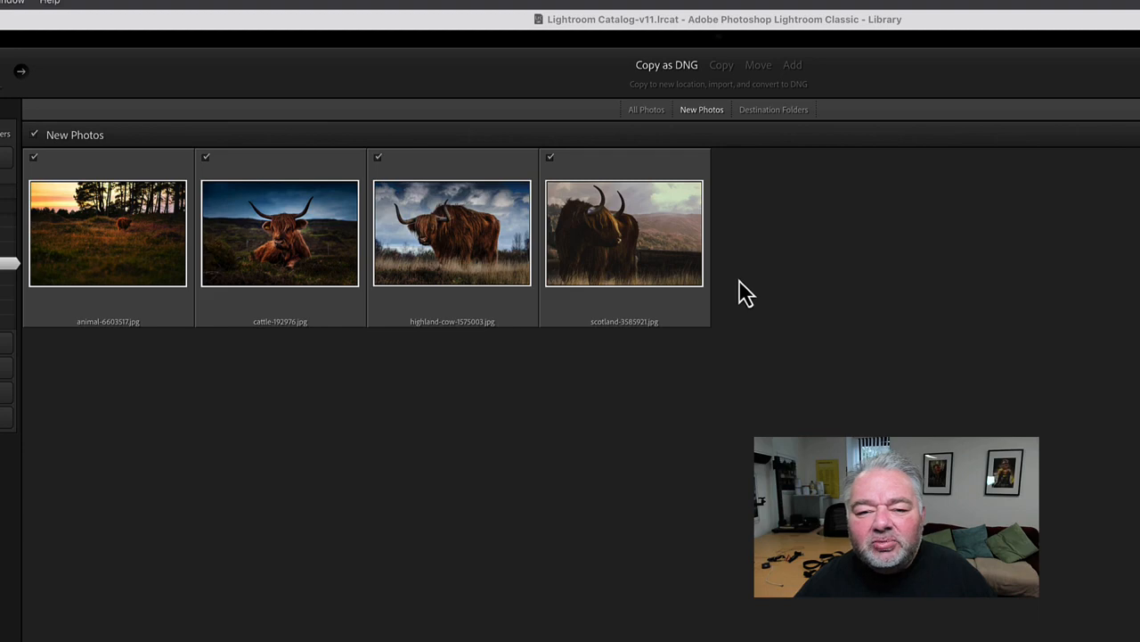
click(772, 112)
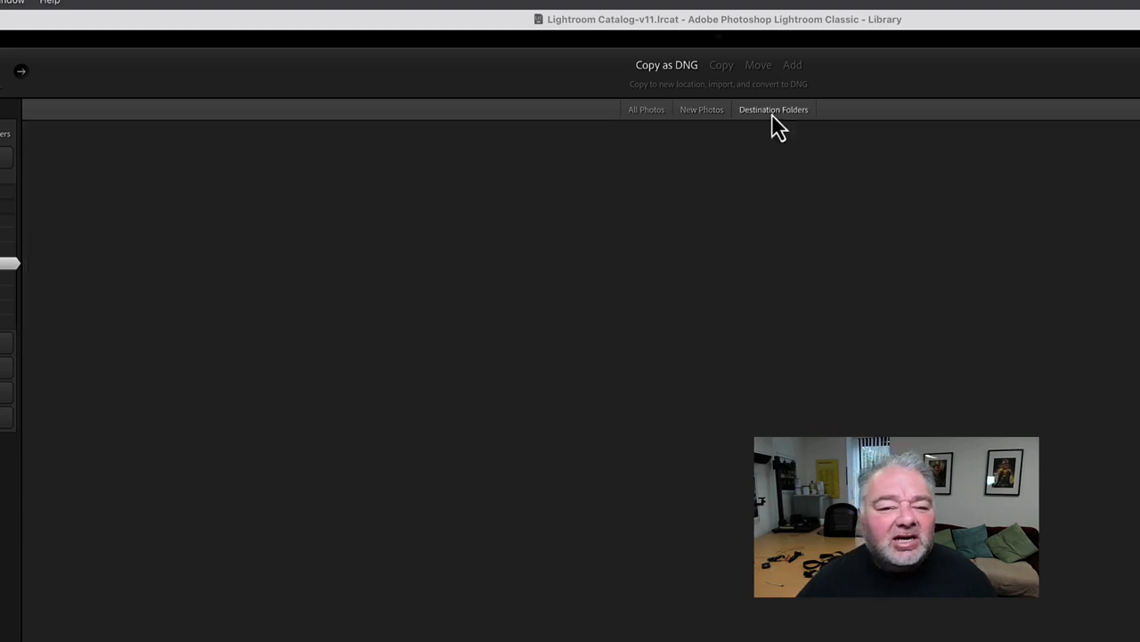
click(723, 110)
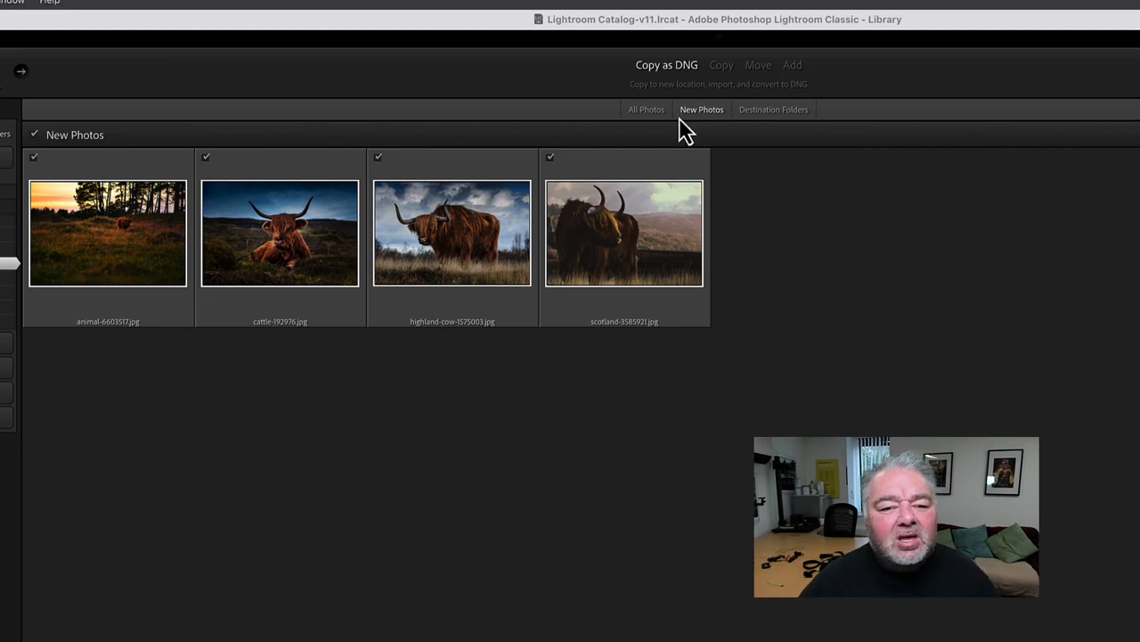
click(653, 122)
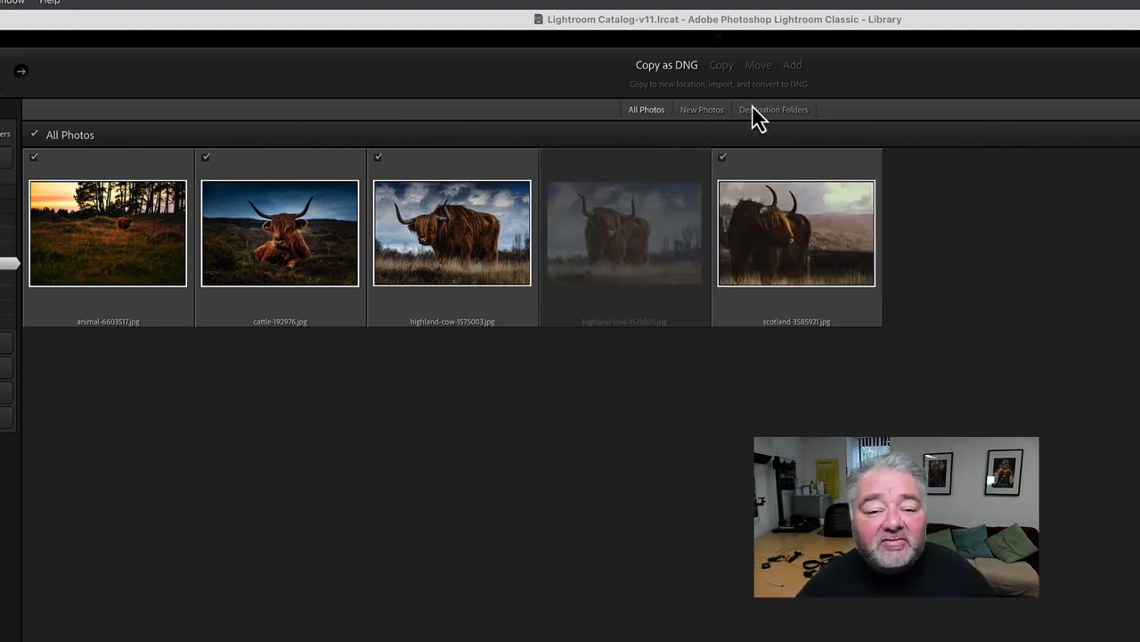
click(700, 111)
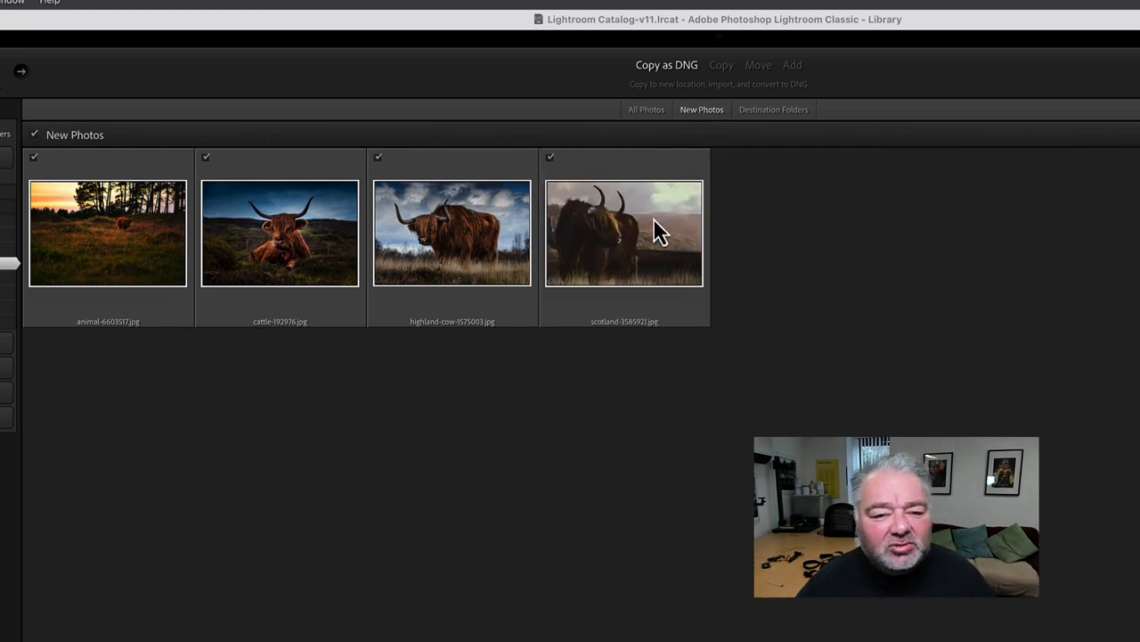
Select all four new photos as a range and deselect individual ones until only scotland-3585921.jpg is selected.
click(89, 222)
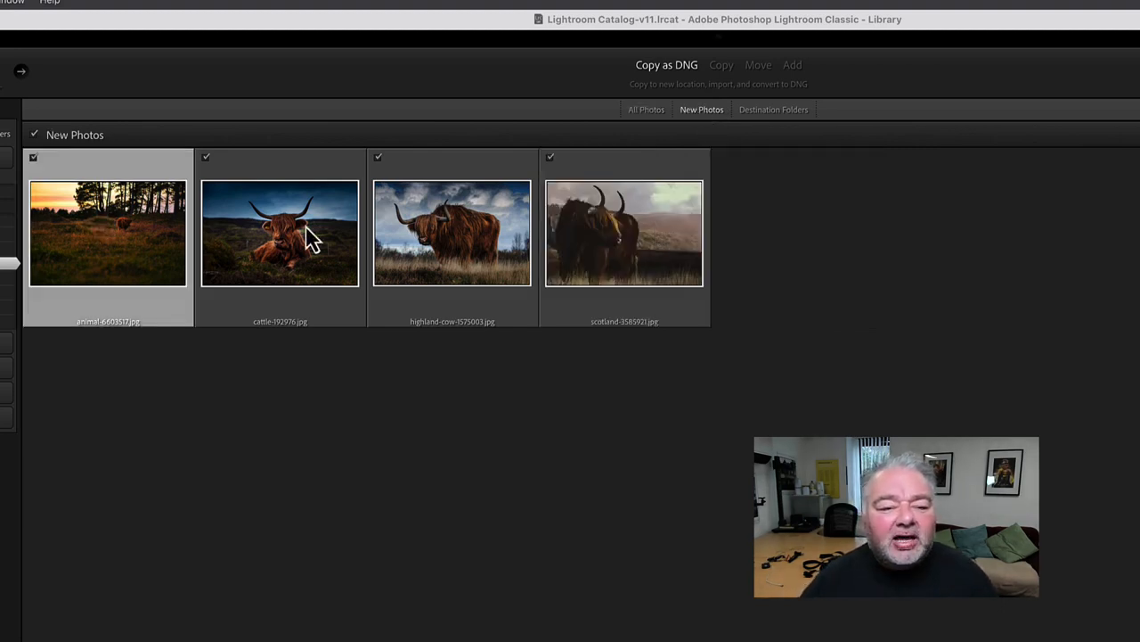
shift+click(615, 263)
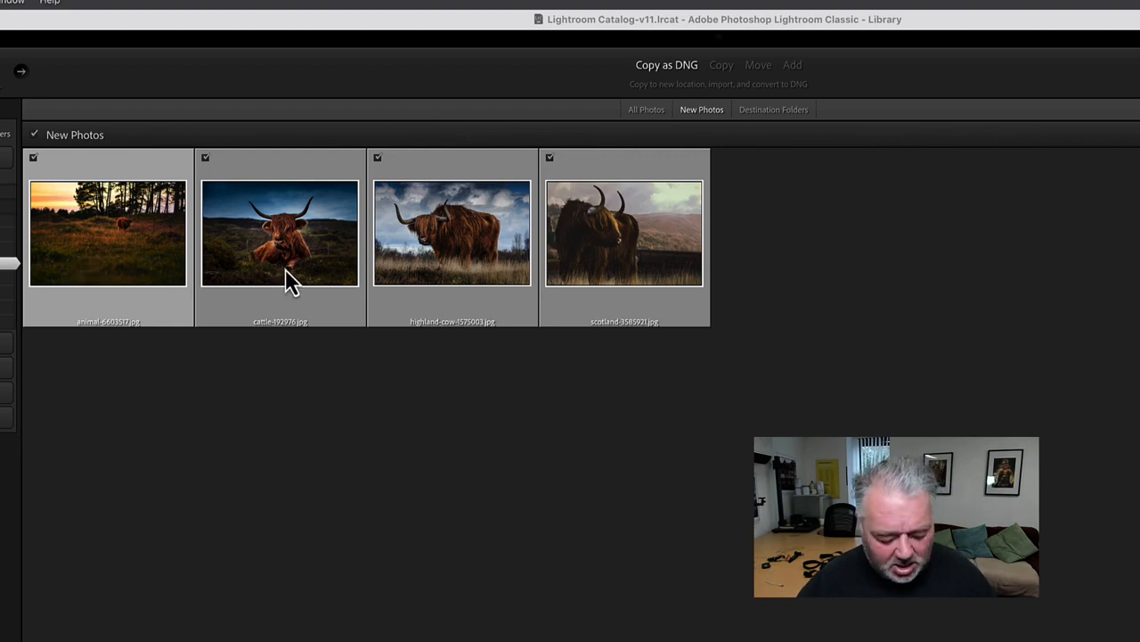
super+click(456, 240)
super+click(267, 240)
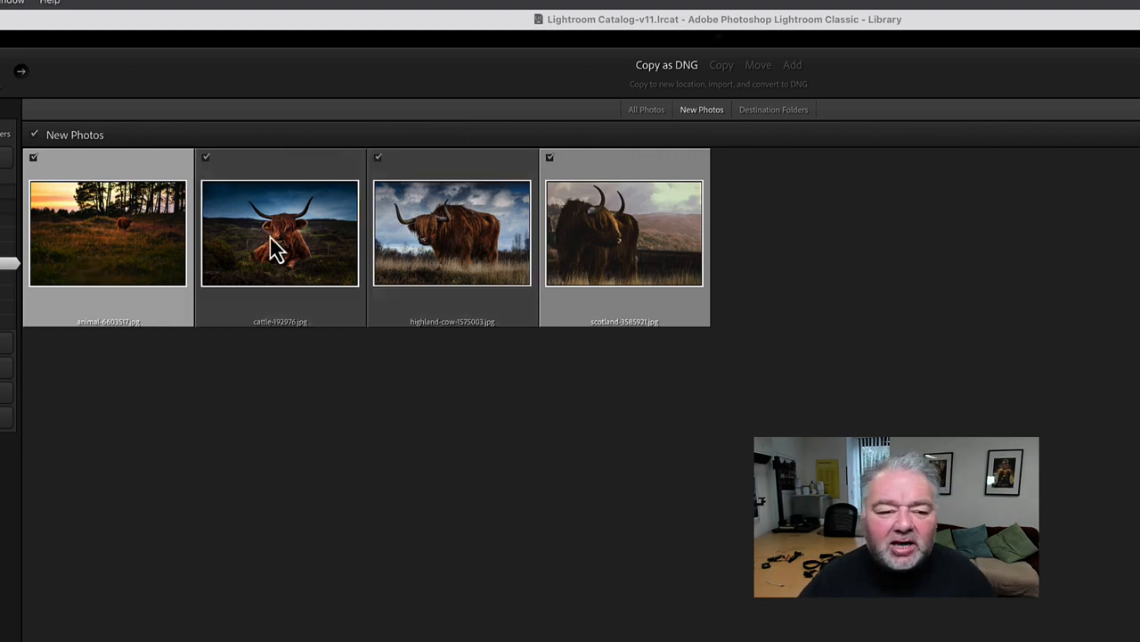
super+click(124, 249)
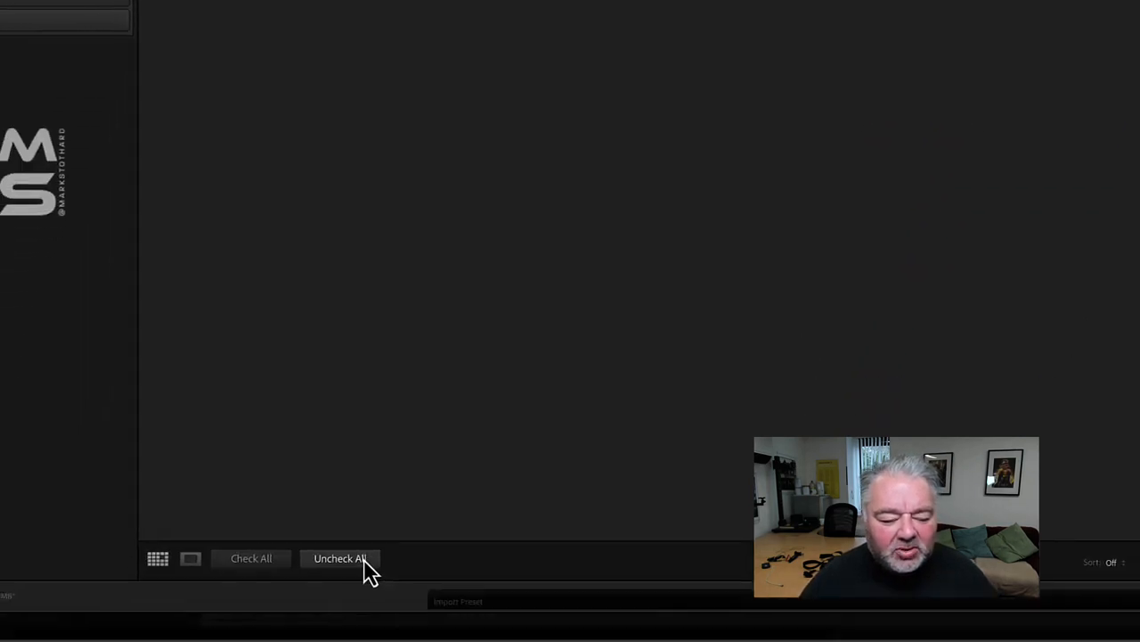
Exclude all photos from the import, and include only cattle-192976.jpg and scotland-3585921.jpg together.
click(364, 561)
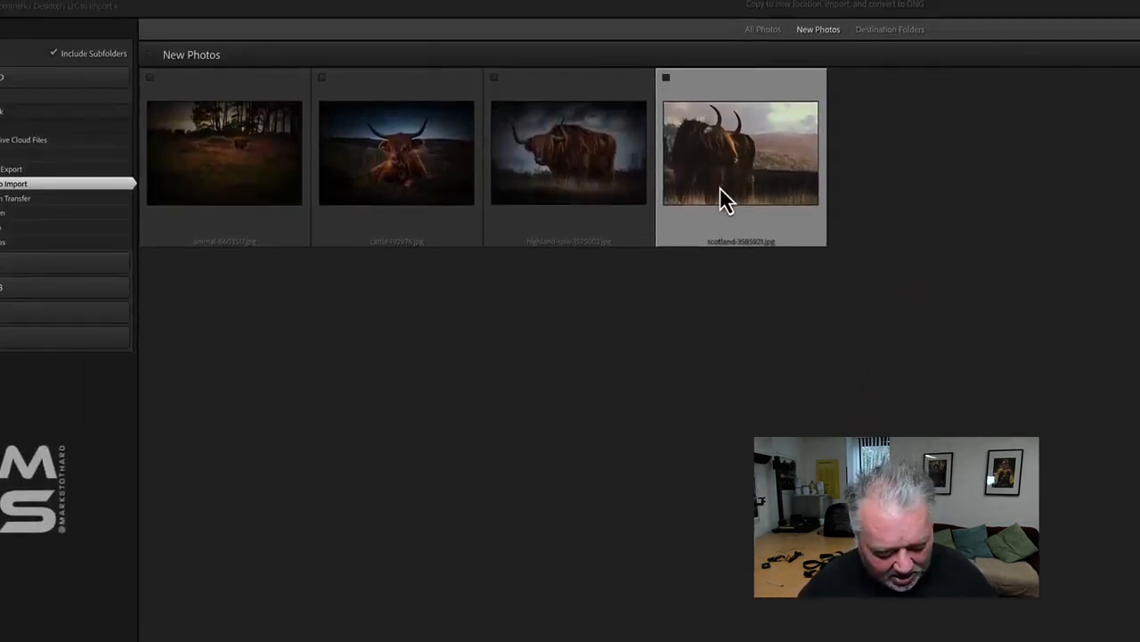
super+click(728, 178)
super+click(758, 179)
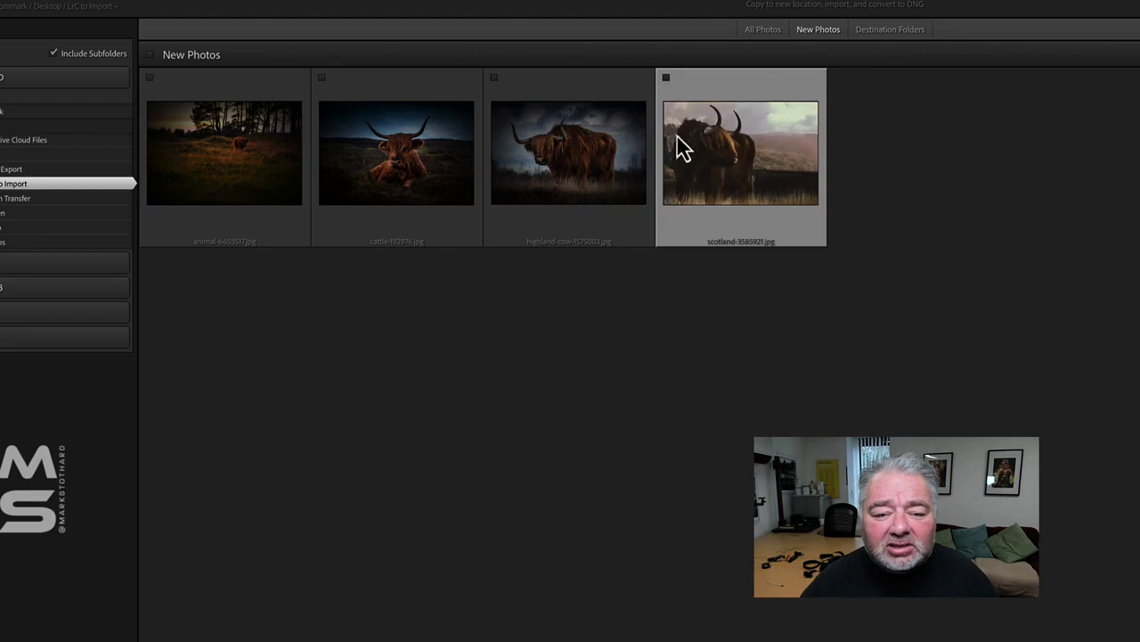
super+click(405, 152)
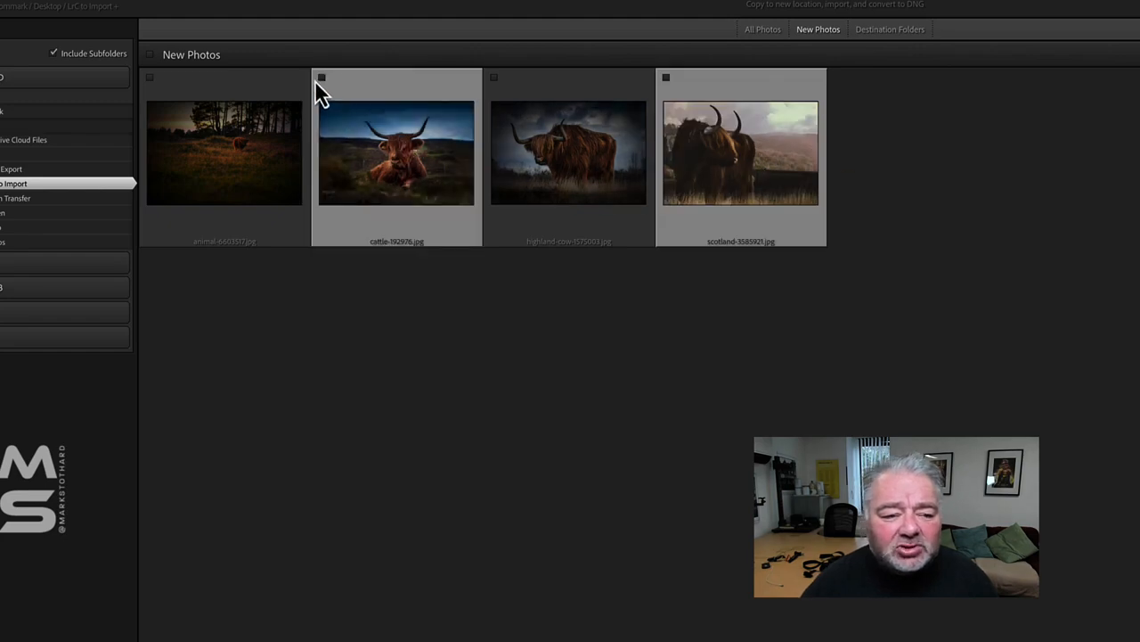
click(666, 79)
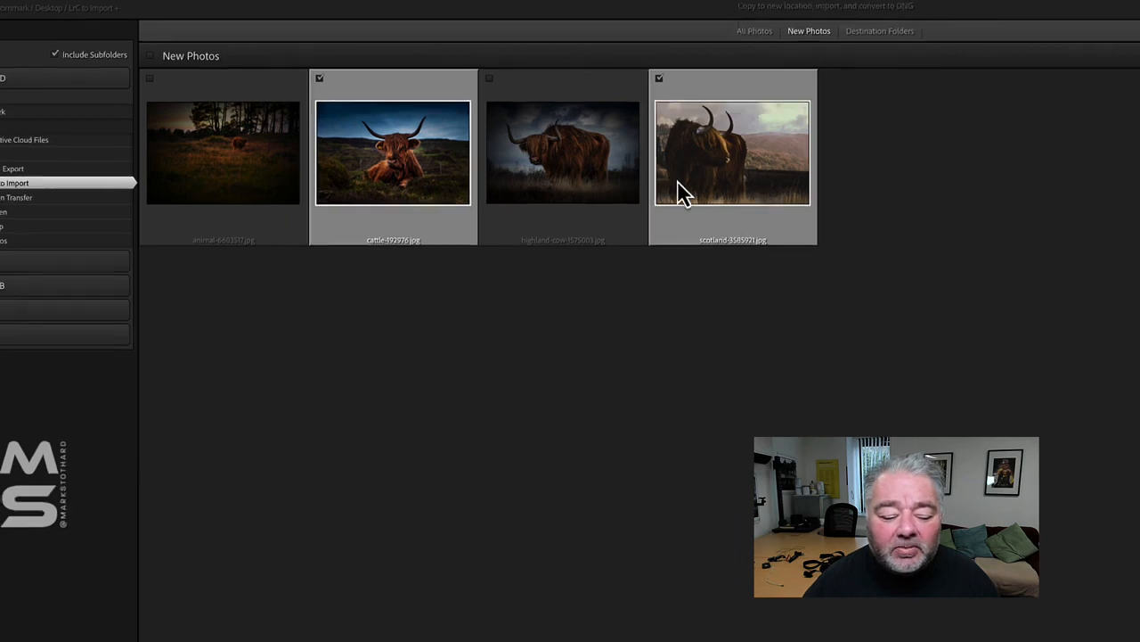
Include all new photos in the import and switch the view back to All Photos.
click(223, 590)
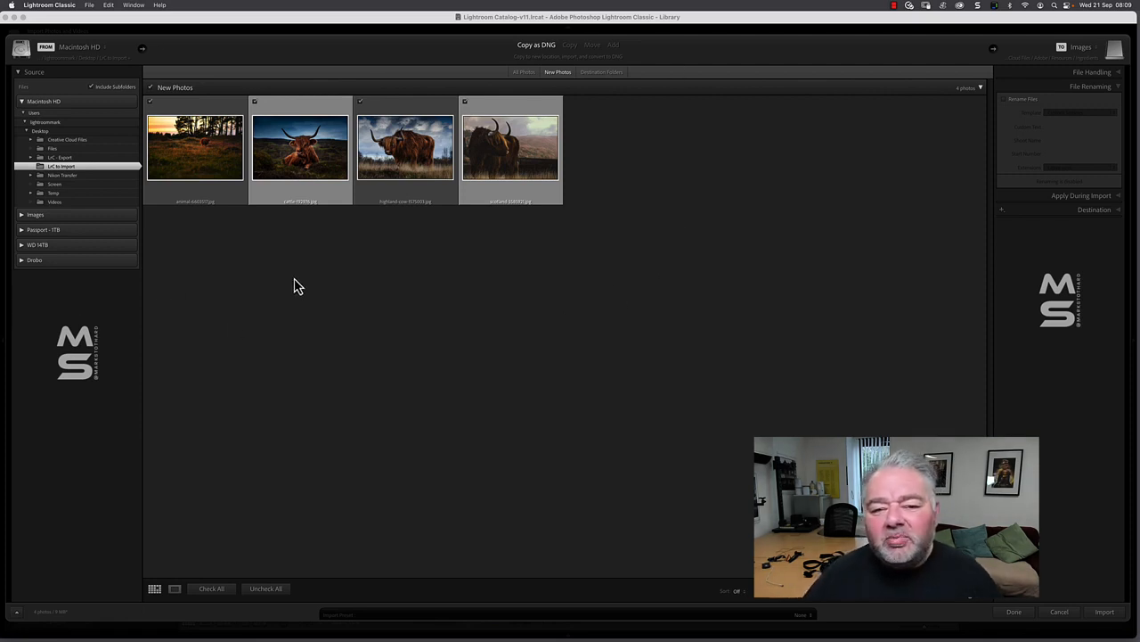
click(528, 72)
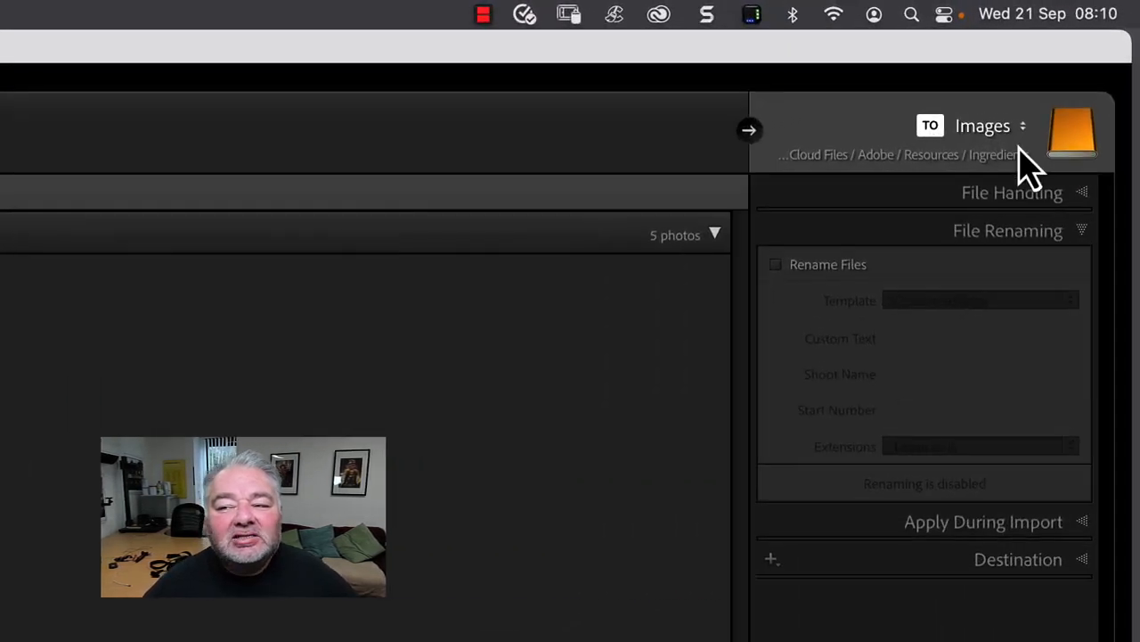
Set the import destination to the recent folder Training Images/Exmoor Highland Cattle.
click(989, 133)
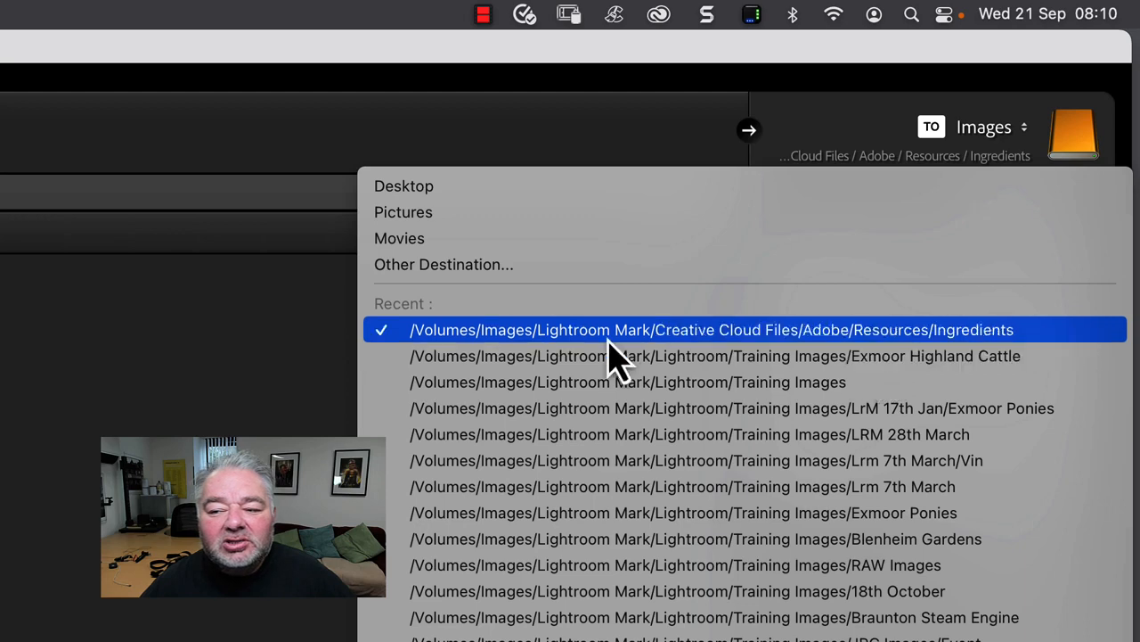
click(859, 361)
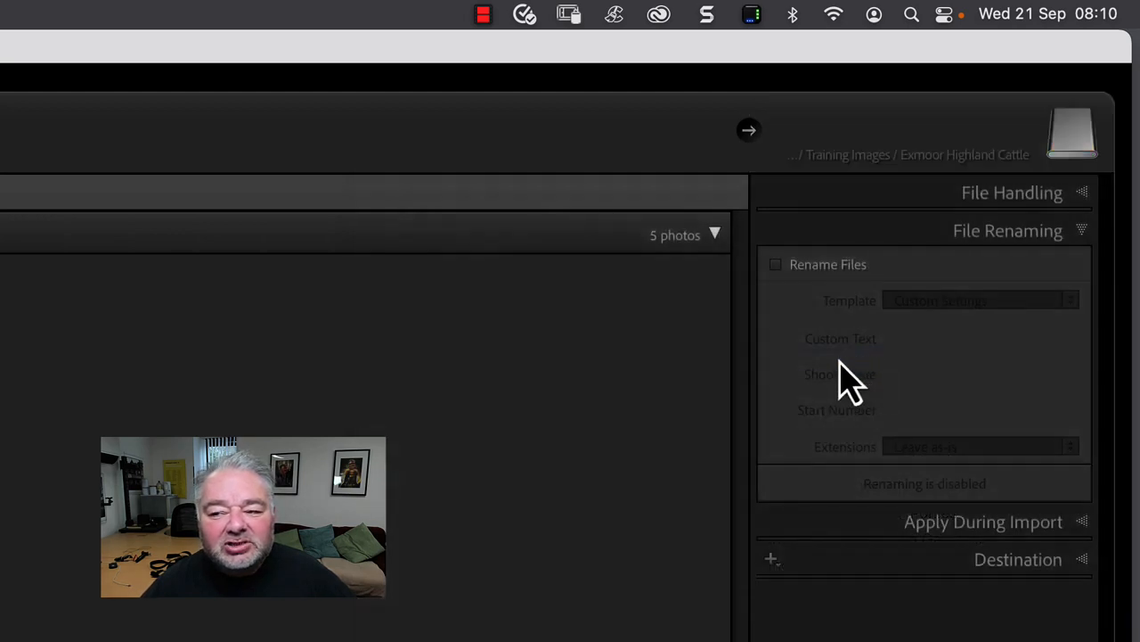
Organize the imported photos by date in the destination folder.
click(1078, 560)
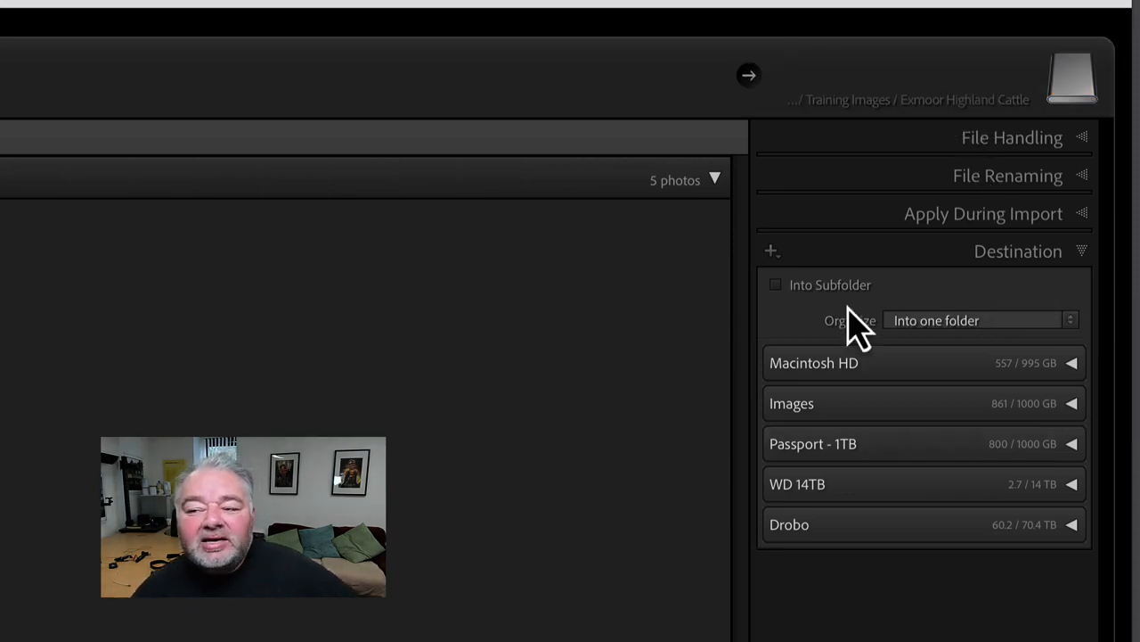
click(947, 326)
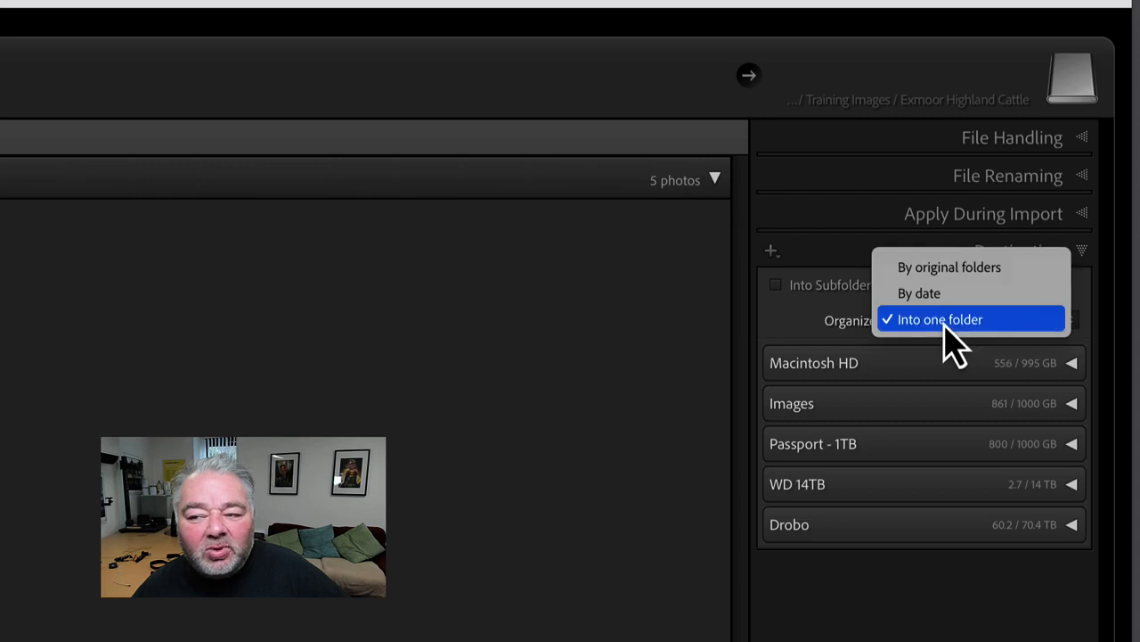
click(942, 303)
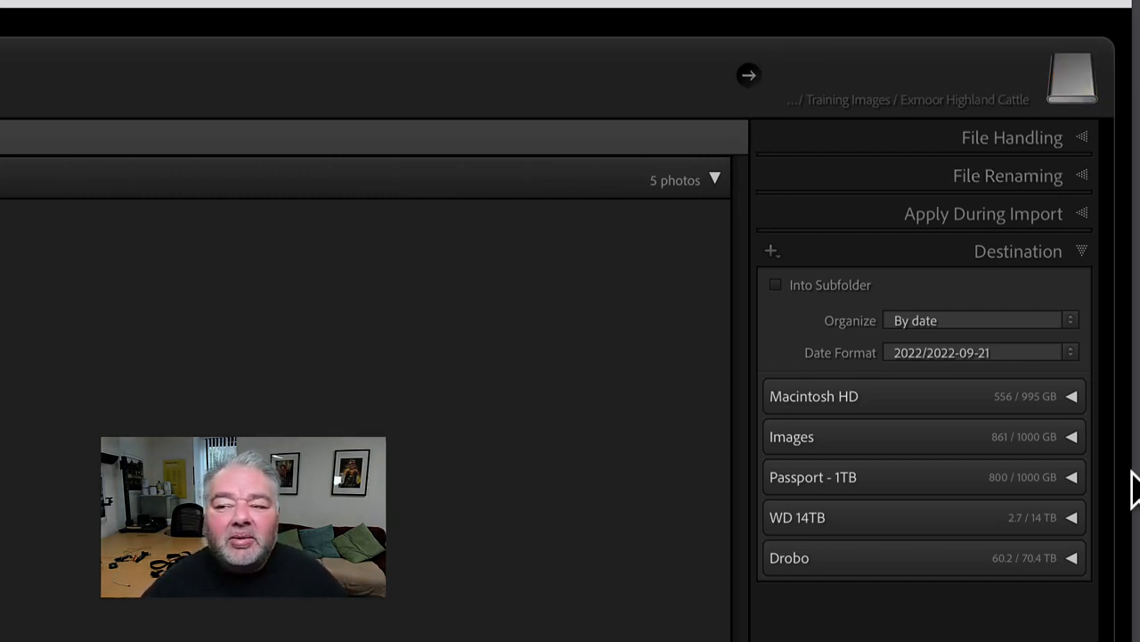
Set the file handling to build Standard previews and not import suspected duplicates.
click(1053, 140)
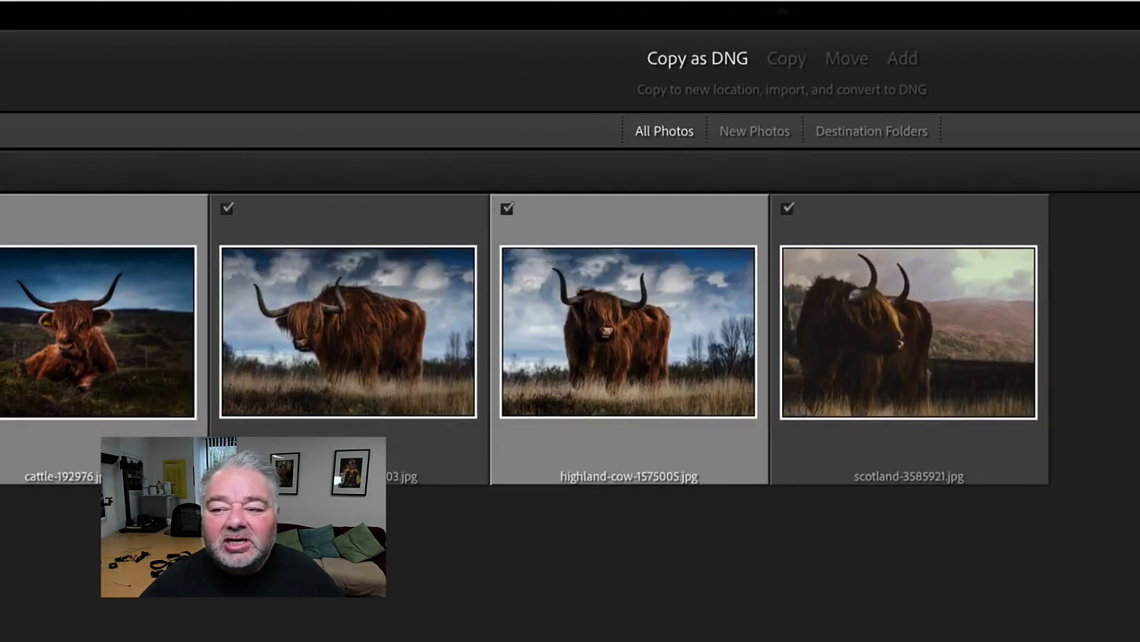
click(776, 233)
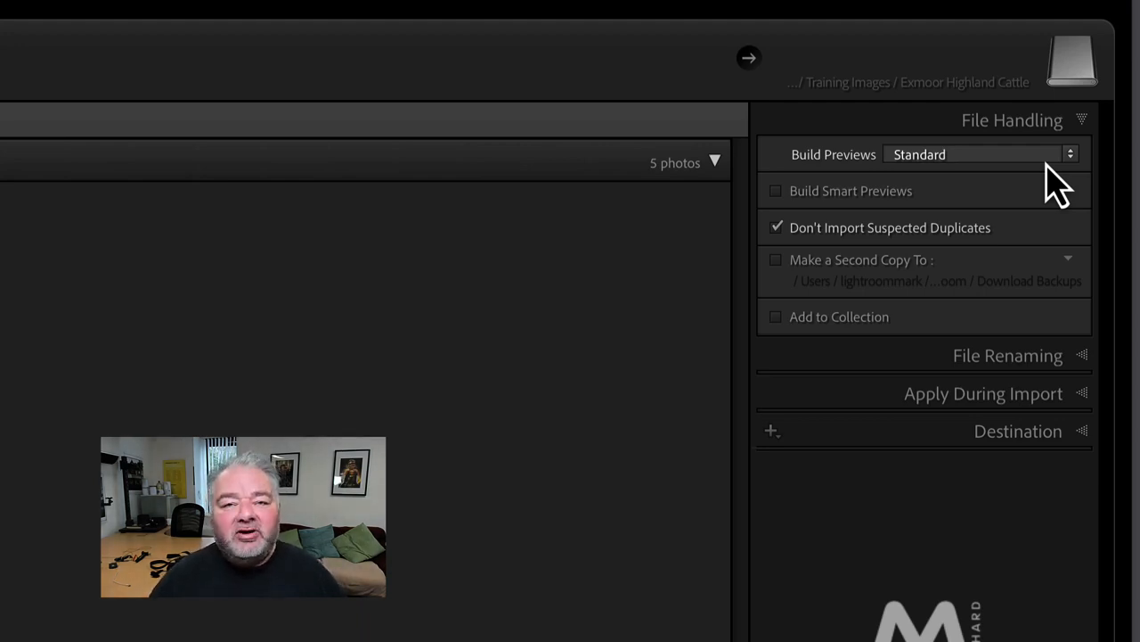
click(912, 162)
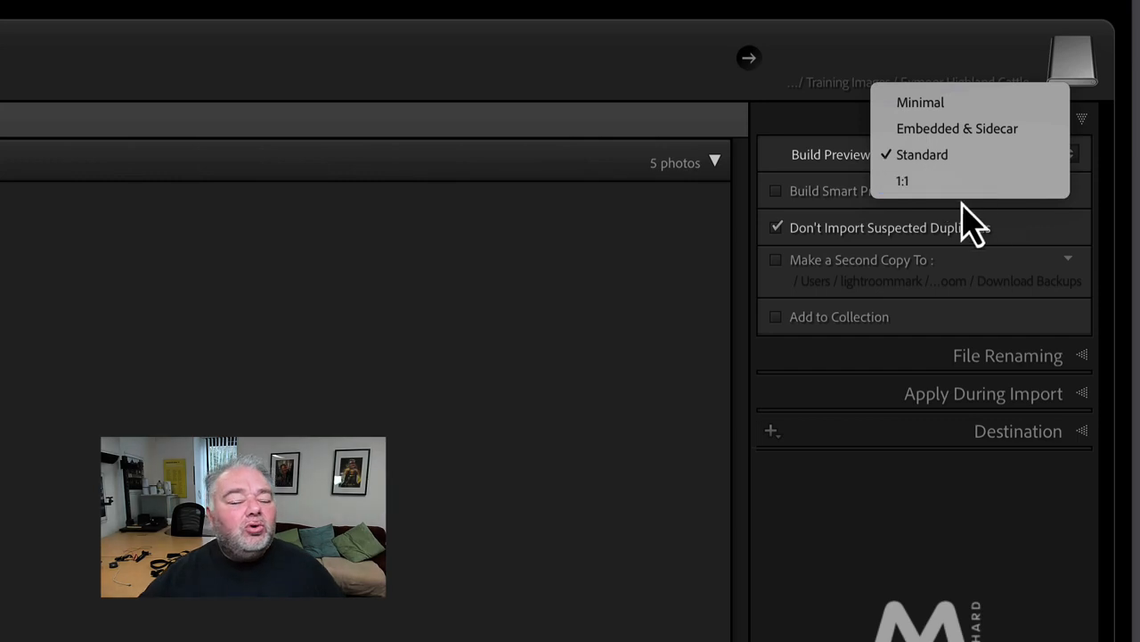
click(937, 159)
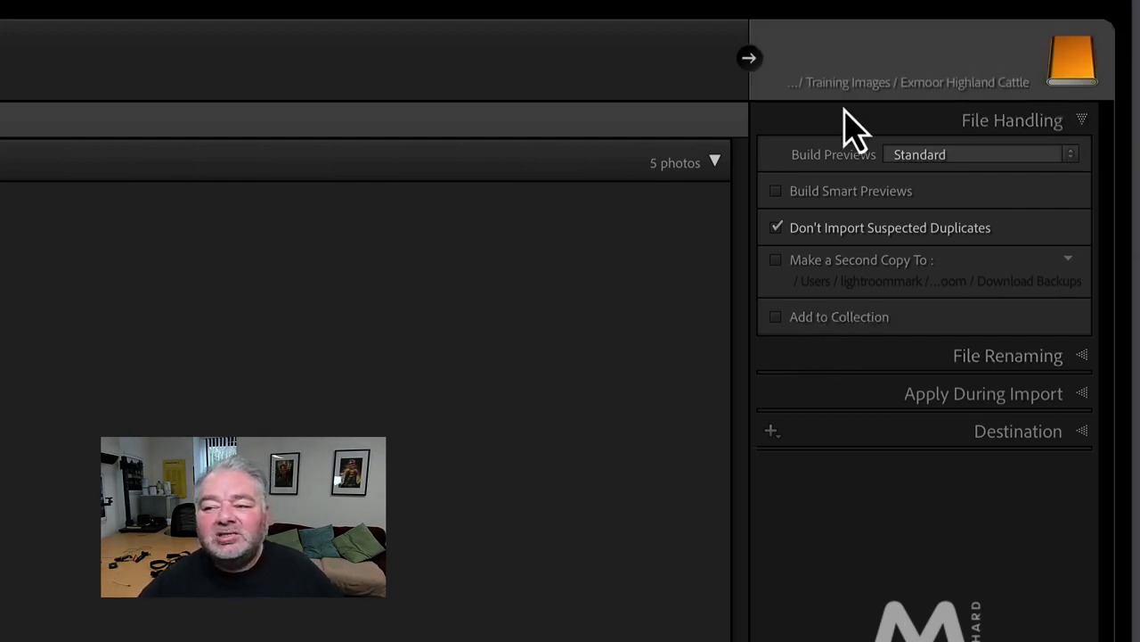
click(1084, 122)
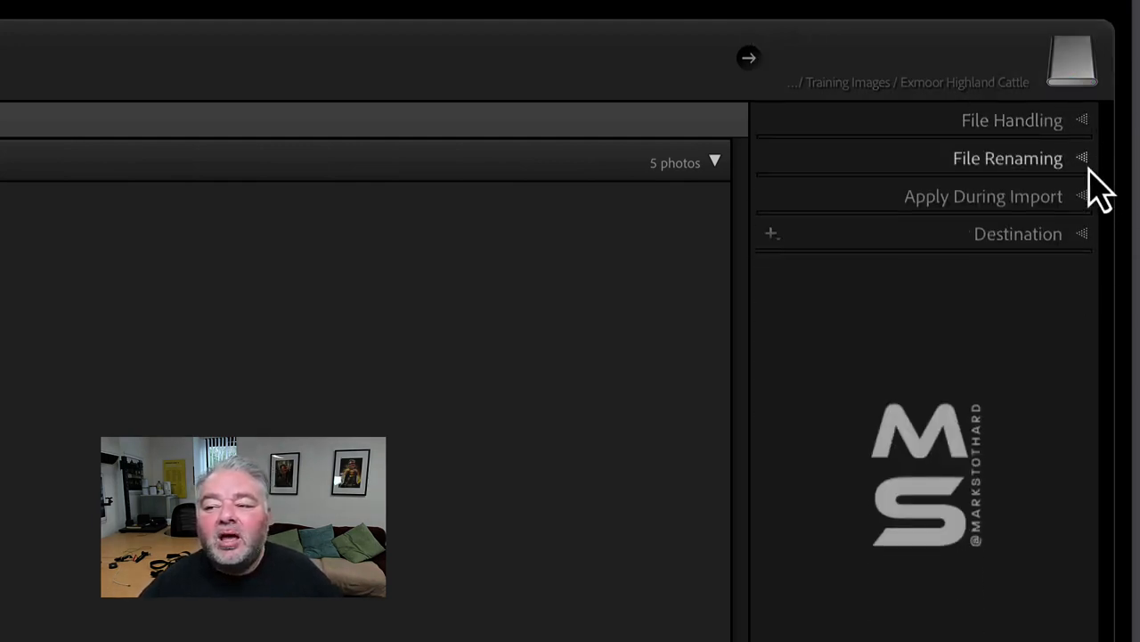
Try out file renaming with the MSP Nikon template and turn renaming off again.
click(1087, 162)
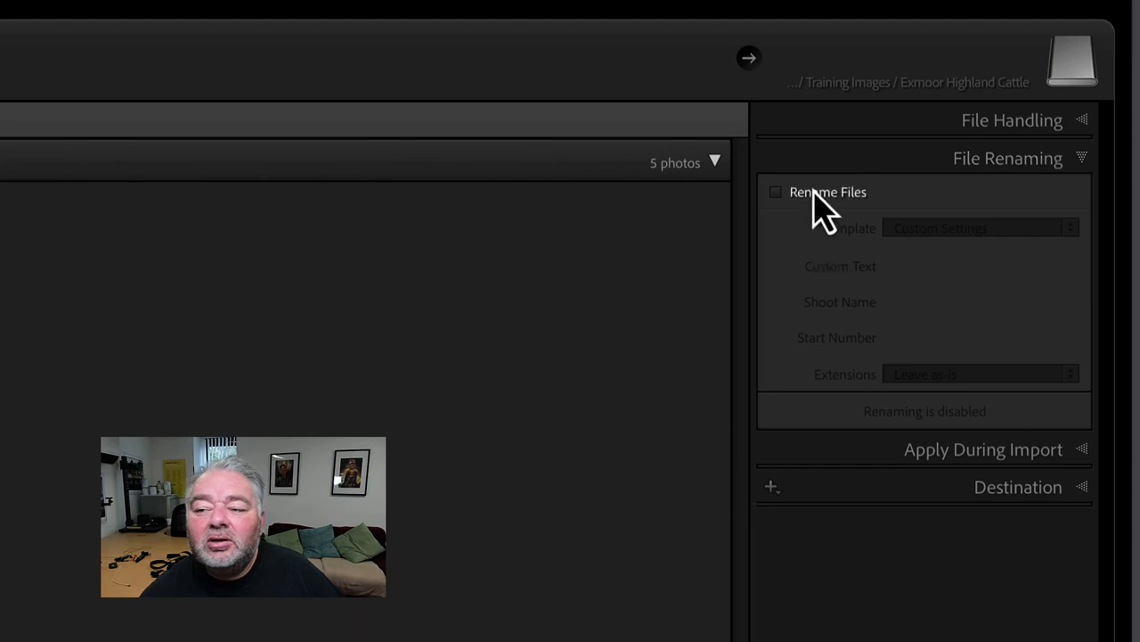
click(776, 192)
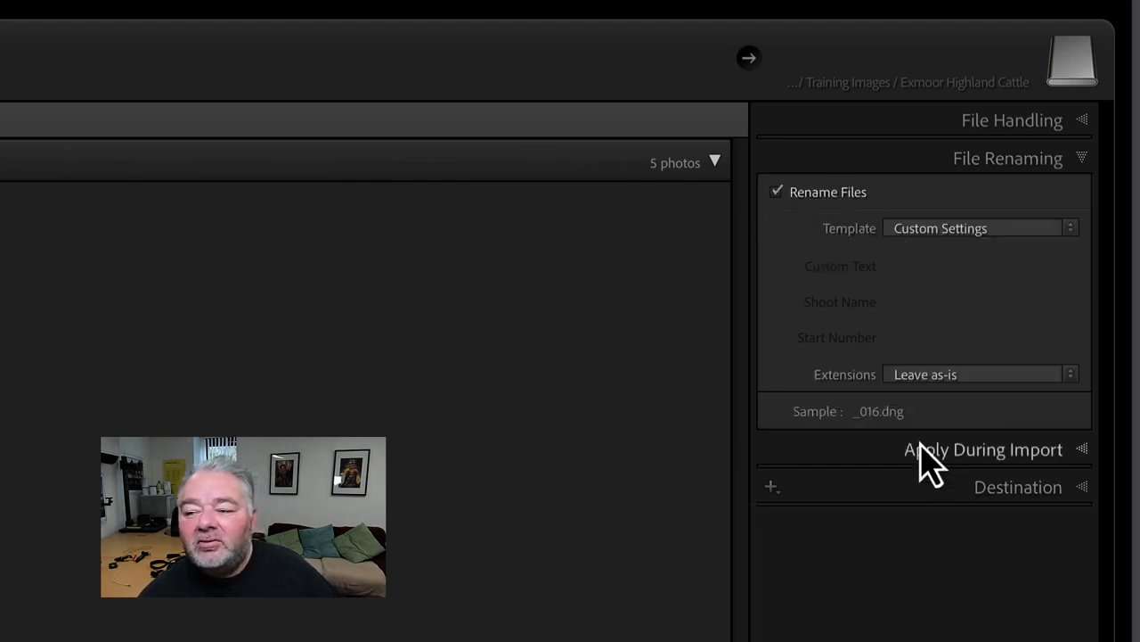
click(942, 230)
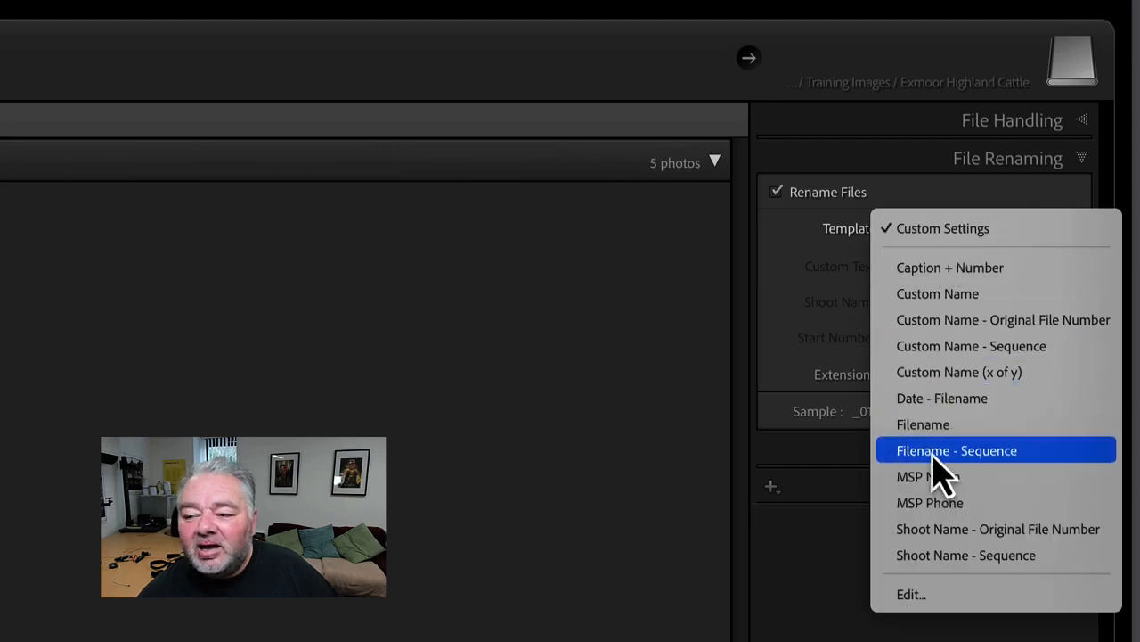
click(923, 478)
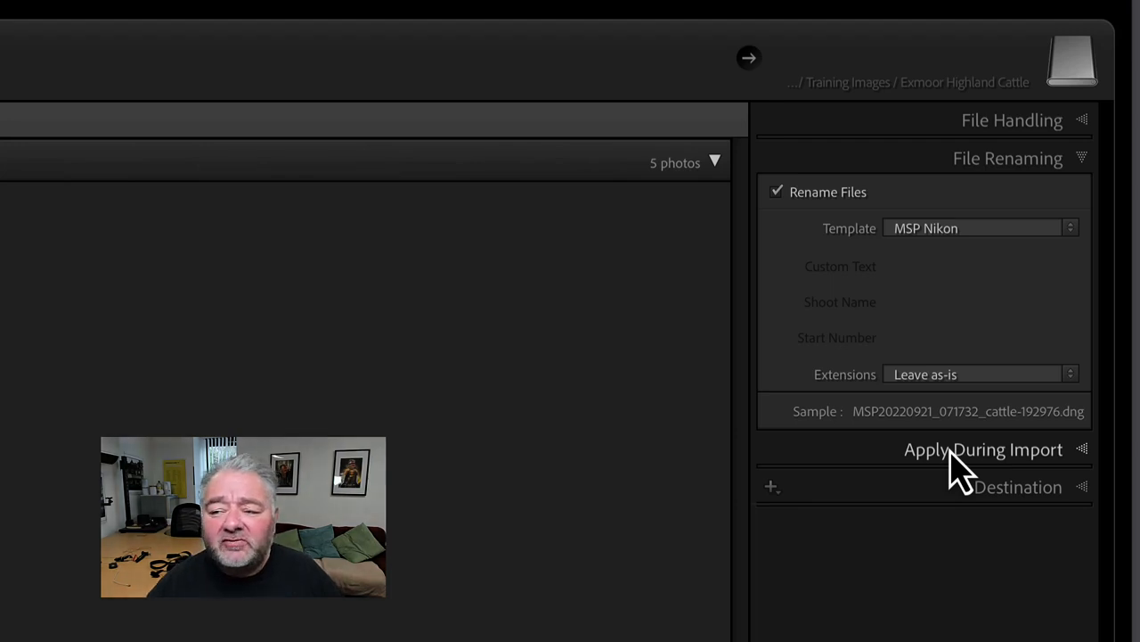
click(792, 194)
click(1015, 169)
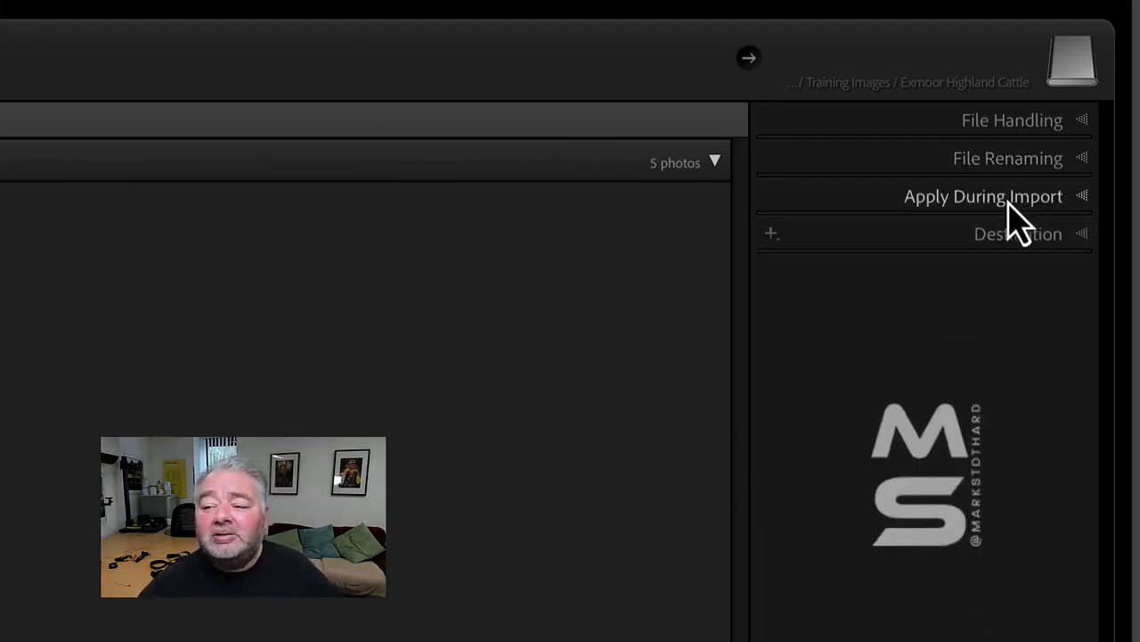
Examine the develop and metadata presets that can be applied during import, keeping both at None, and recheck the destination settings.
click(948, 205)
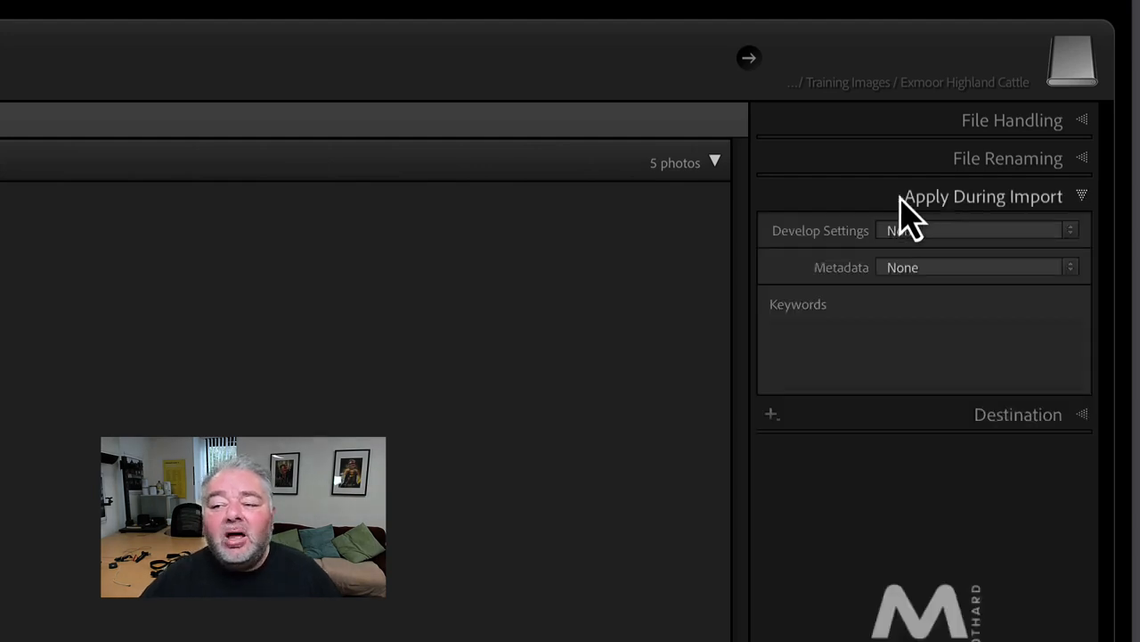
click(953, 235)
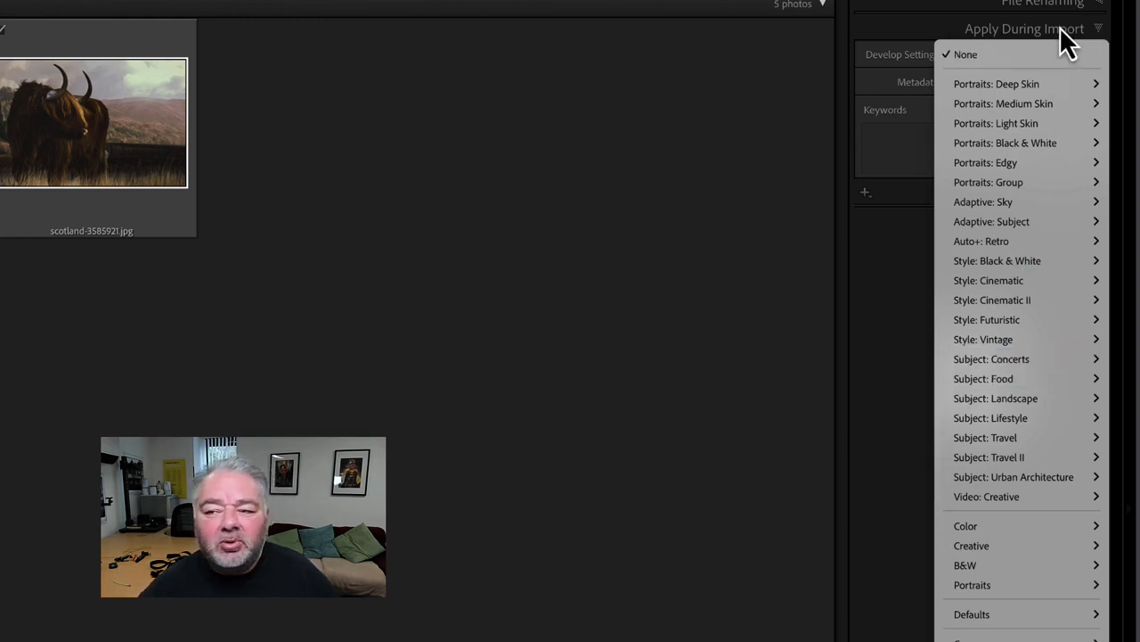
click(968, 55)
click(989, 82)
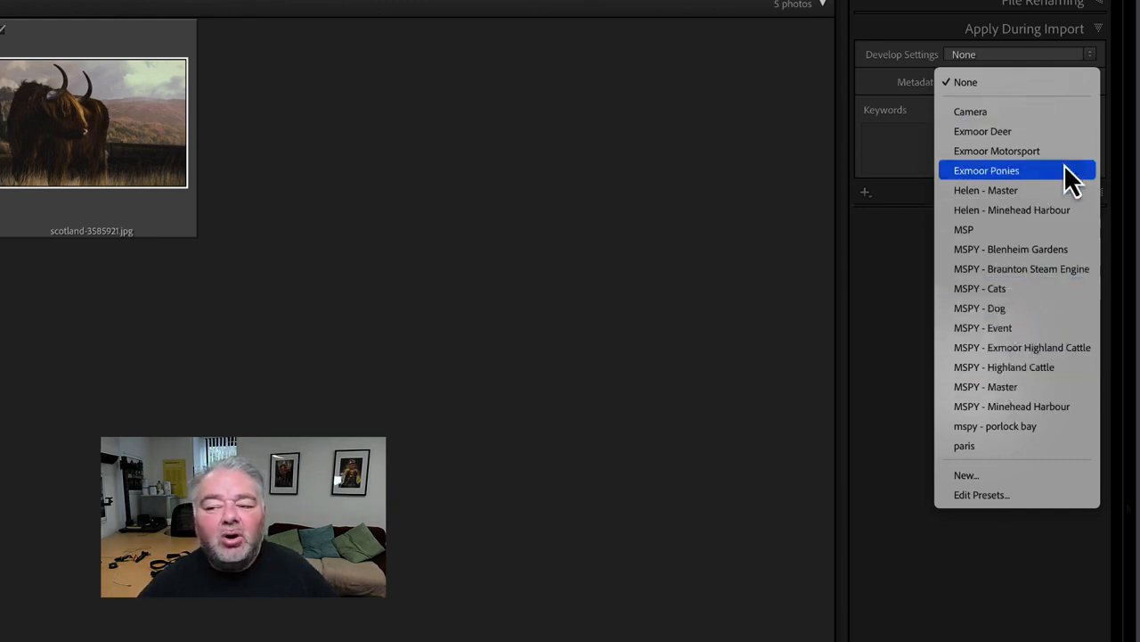
click(878, 77)
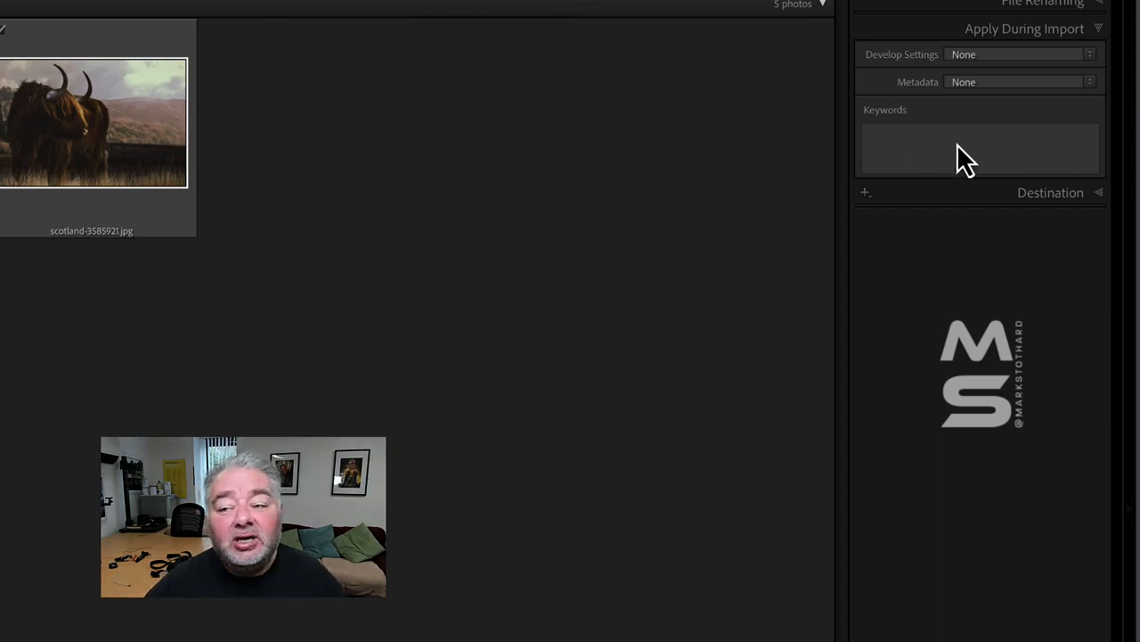
click(1063, 32)
click(1060, 59)
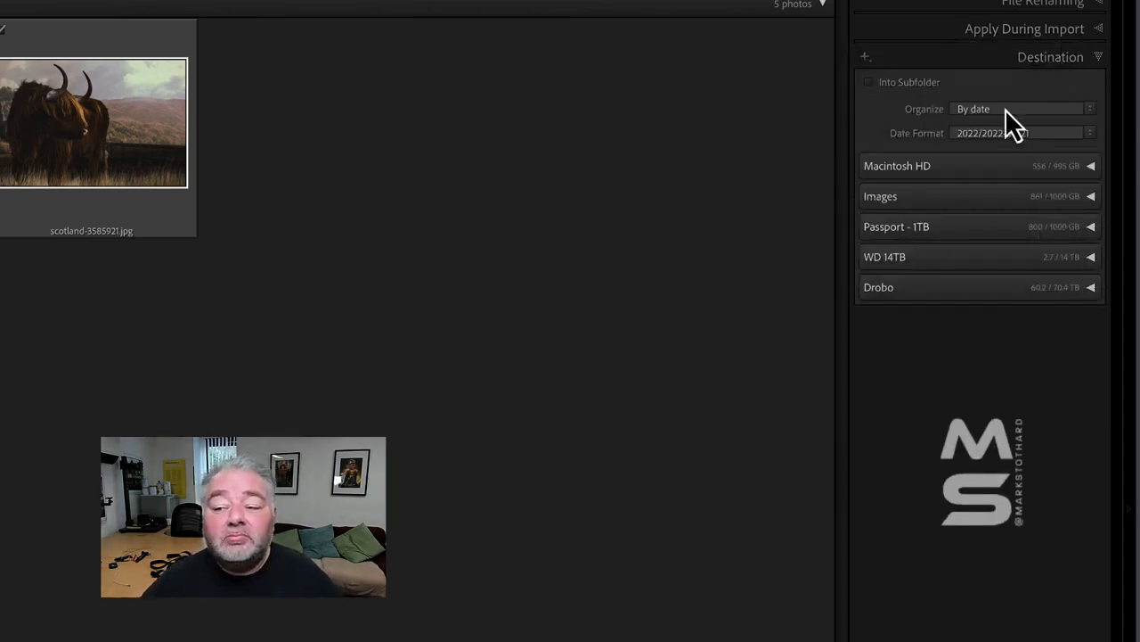
click(1060, 59)
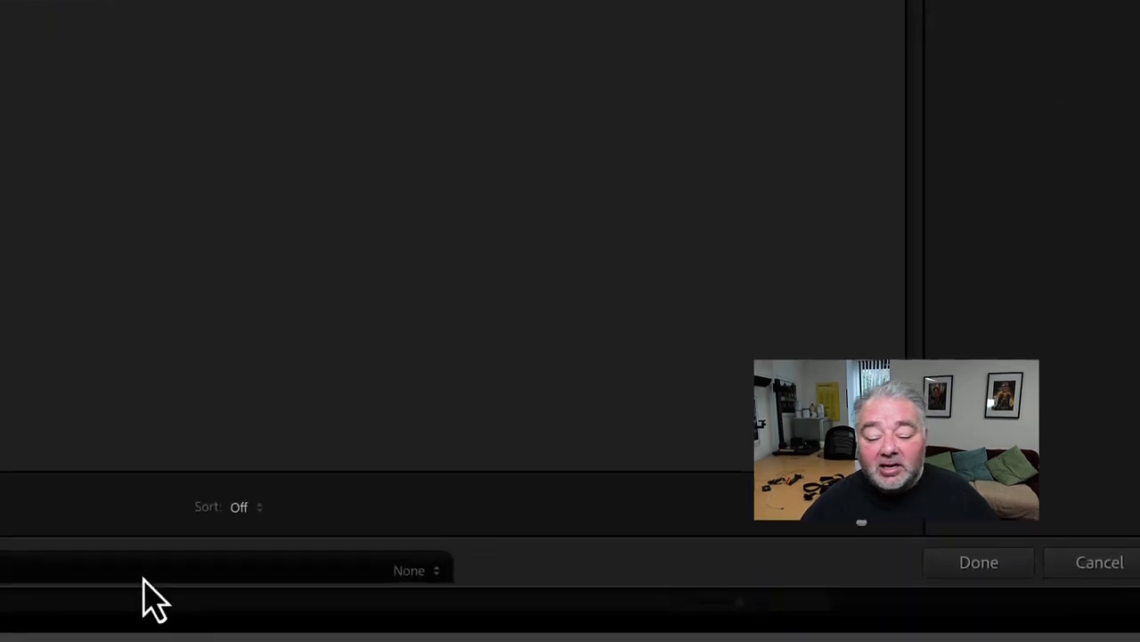
Sort the import photos by Capture Time and enlarge their thumbnails.
click(246, 512)
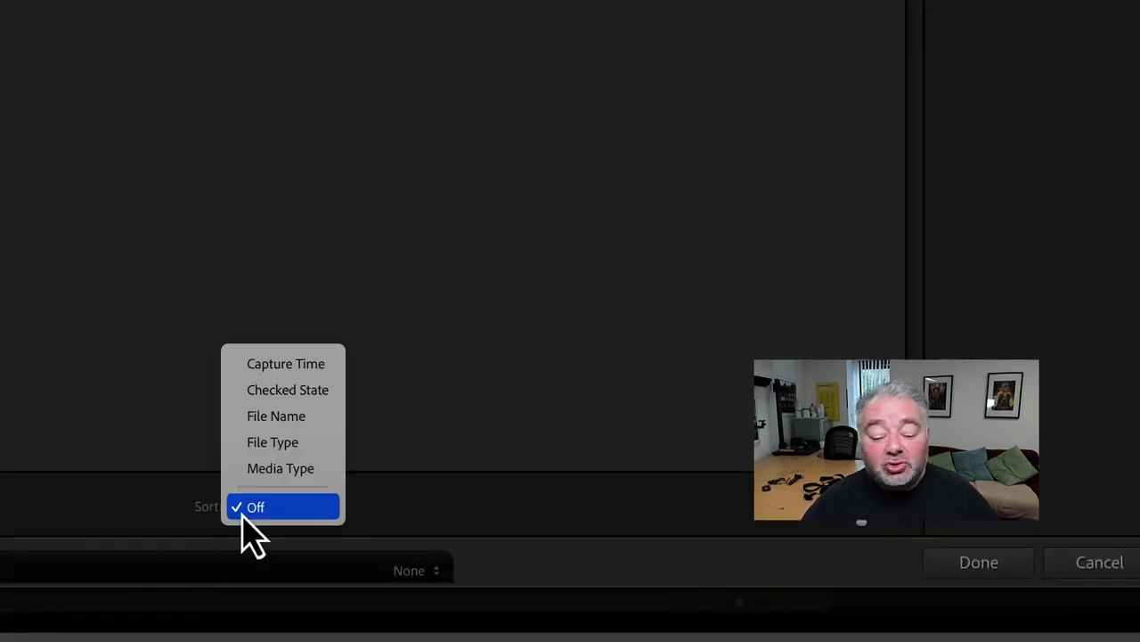
click(289, 366)
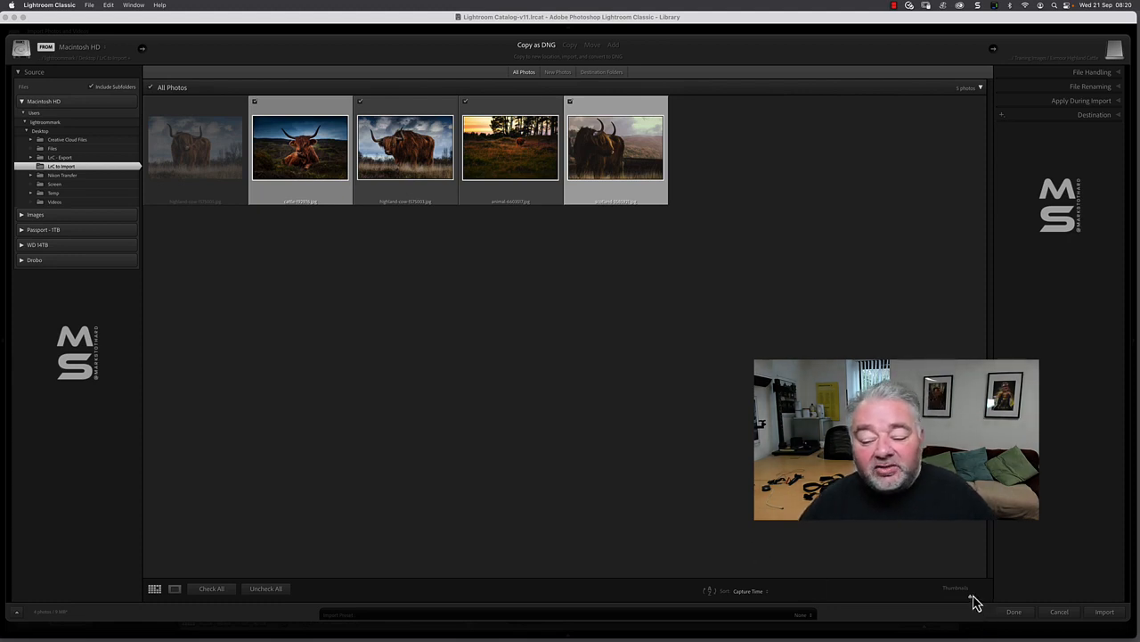
drag(973, 597, 981, 600)
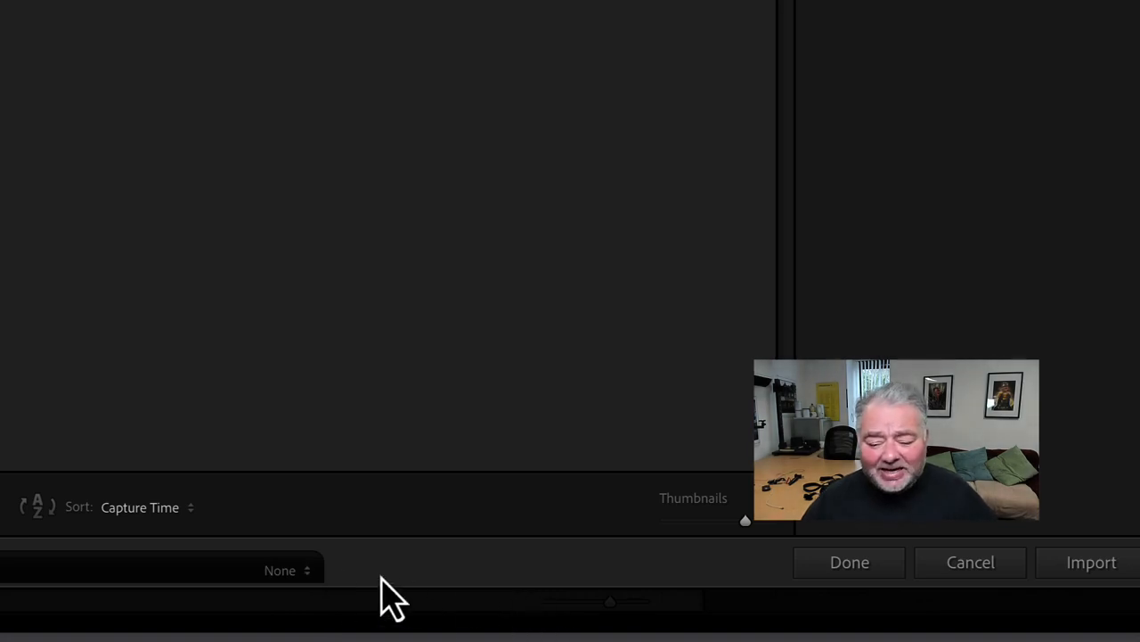
Examine the saved import presets and the dialog for saving the current settings as a new preset, without creating one.
click(327, 571)
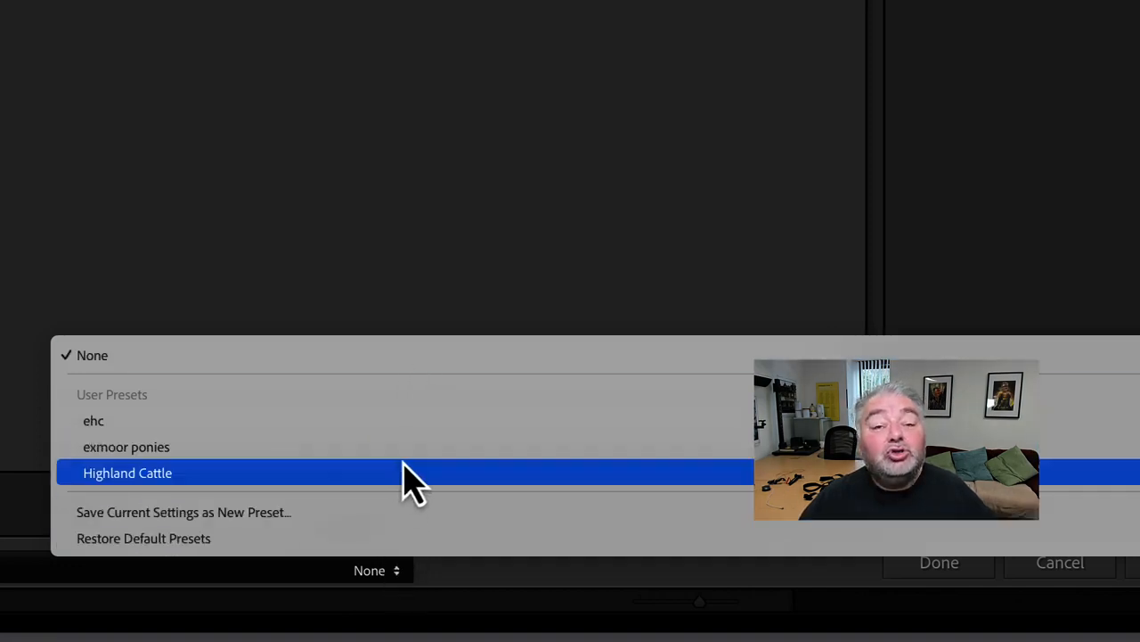
click(461, 4)
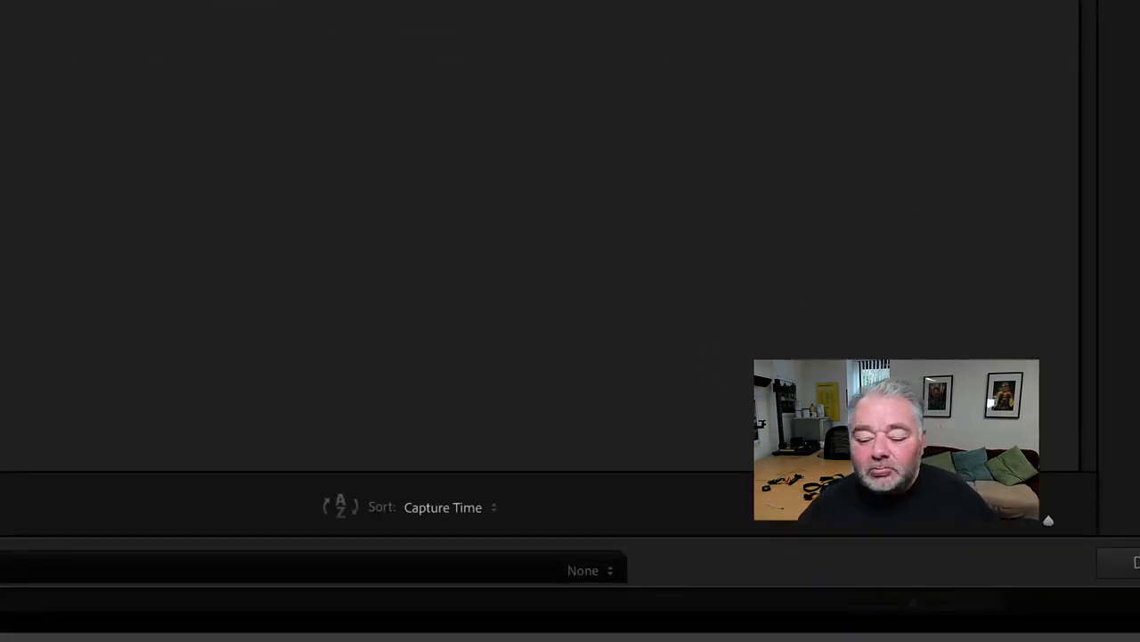
click(589, 571)
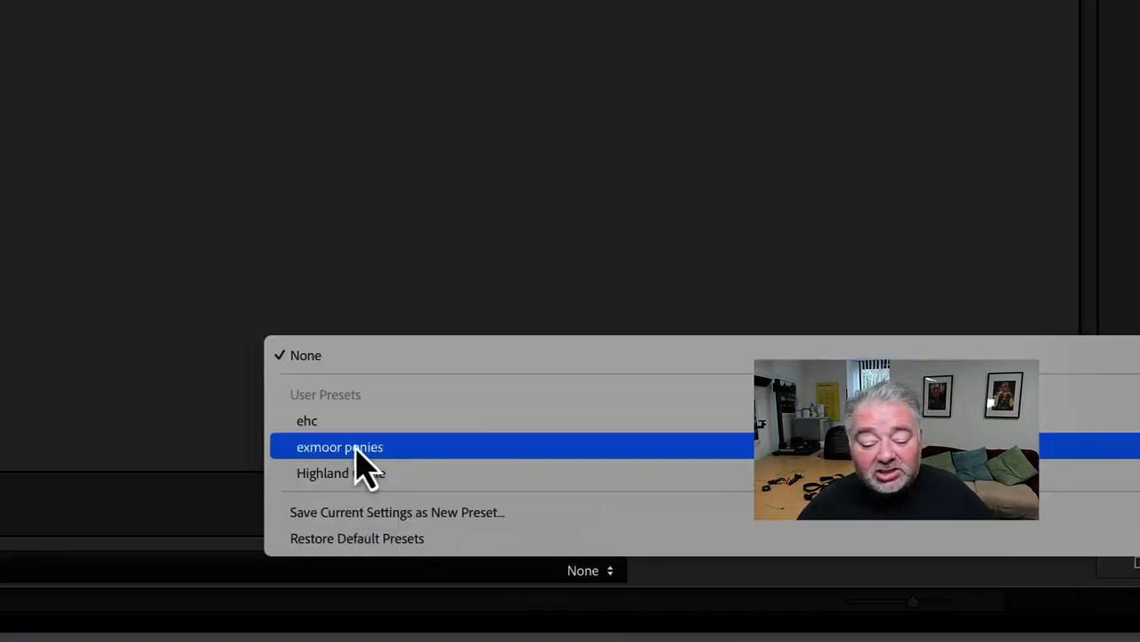
click(383, 514)
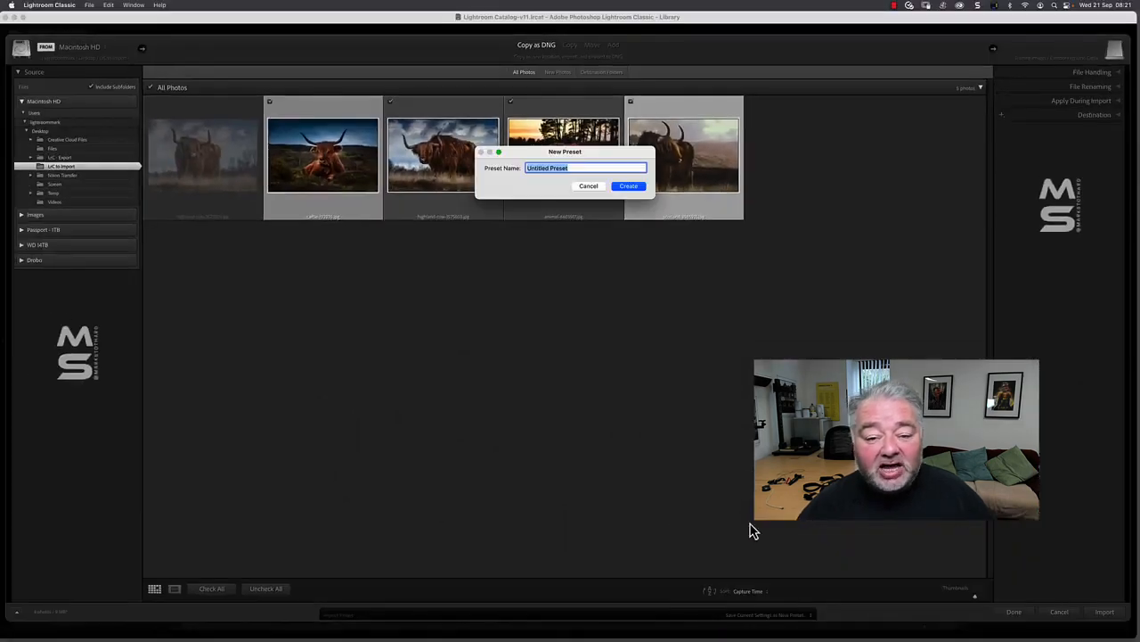
click(589, 186)
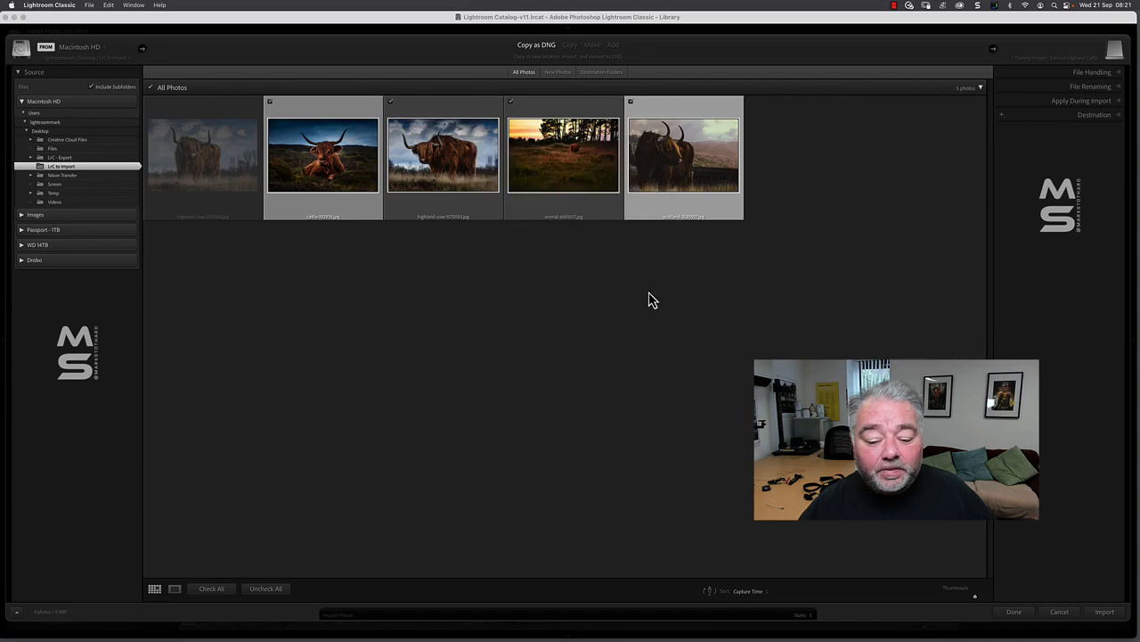
click(672, 610)
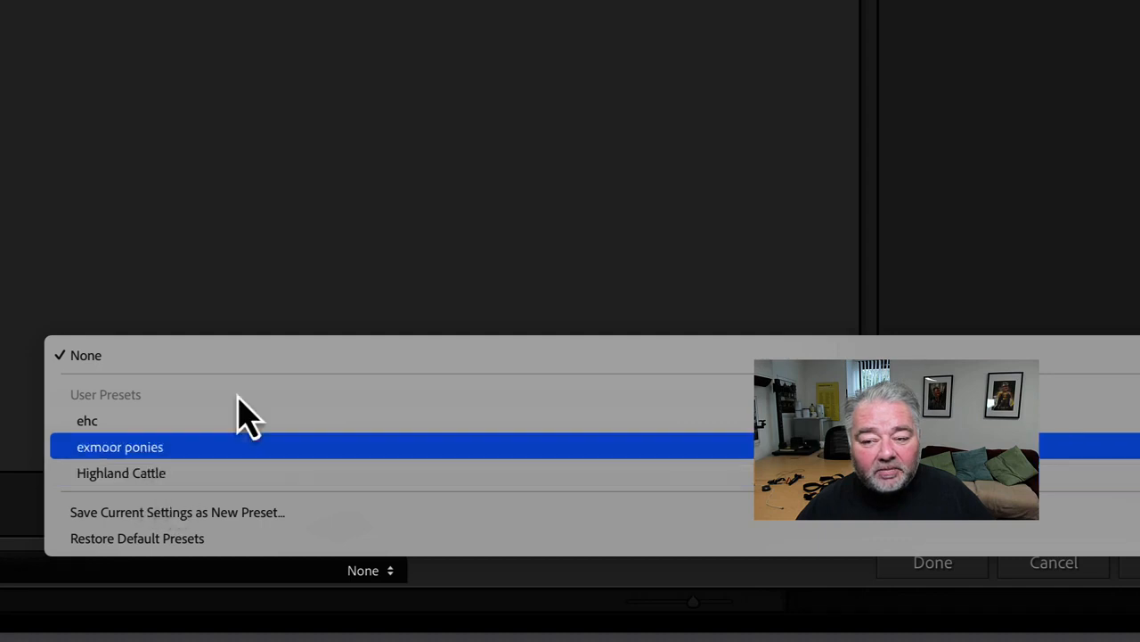
click(399, 50)
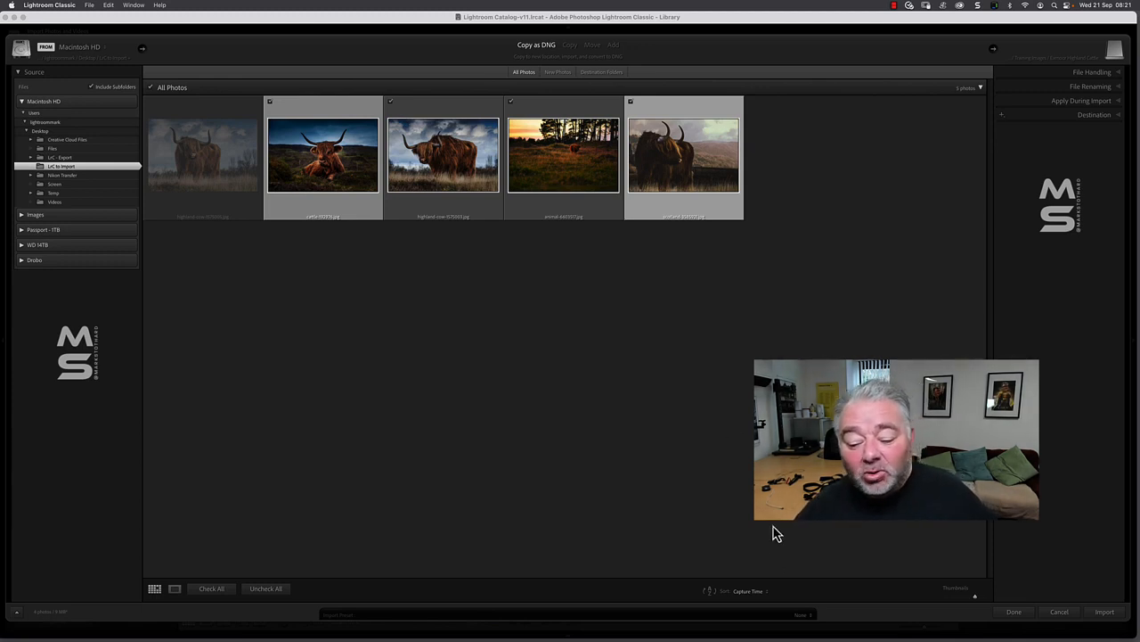
Try to apply the Highland Cattle import preset.
click(800, 615)
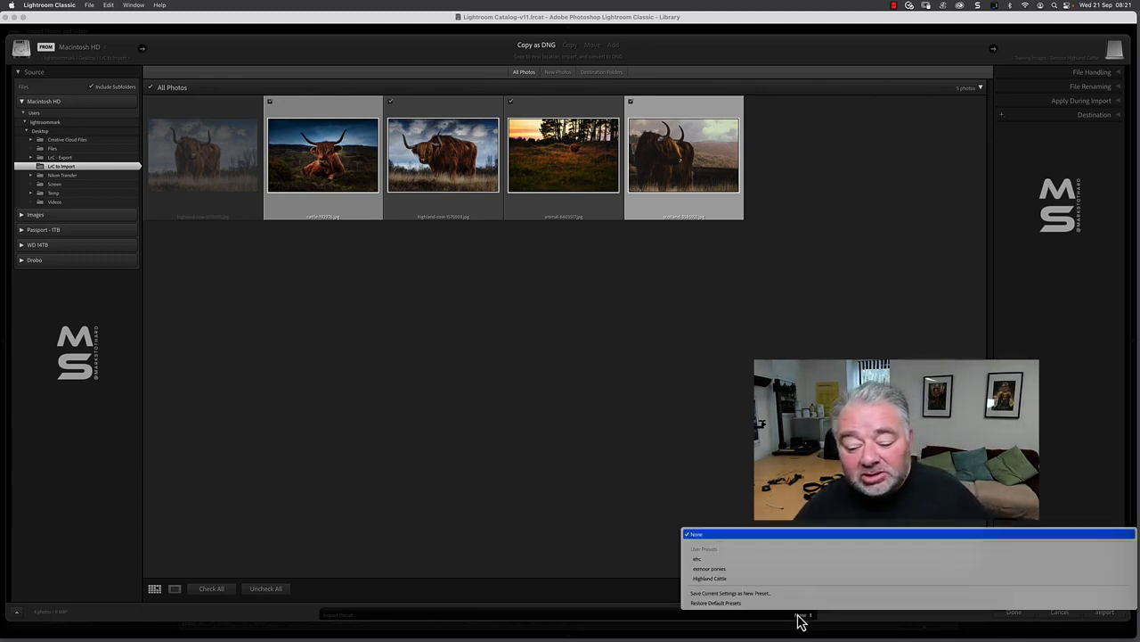
click(765, 578)
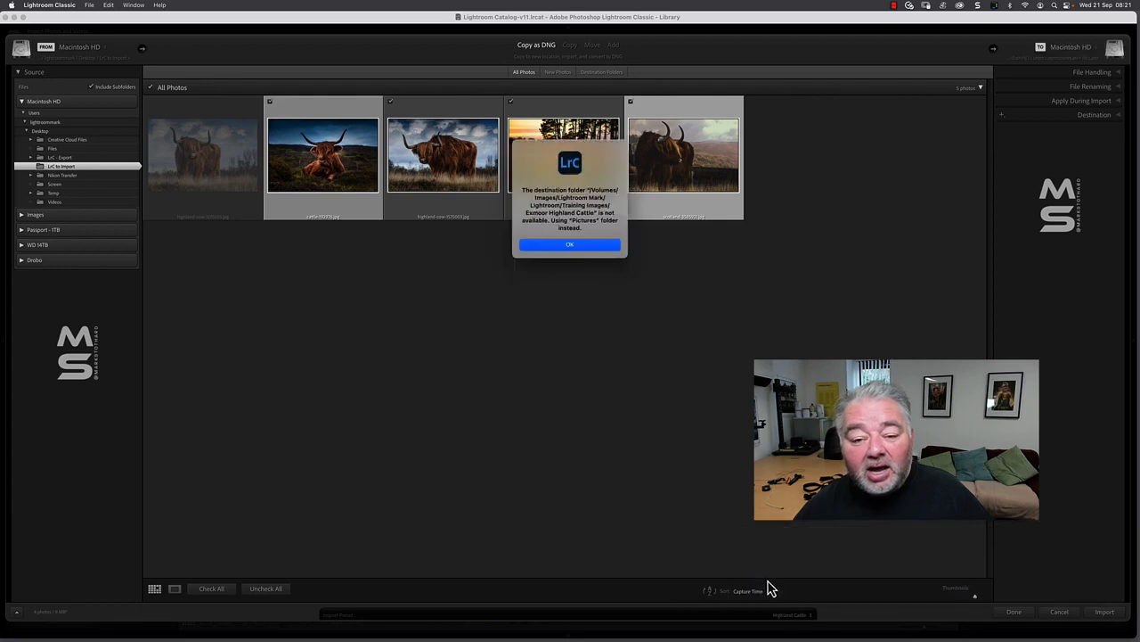
click(567, 249)
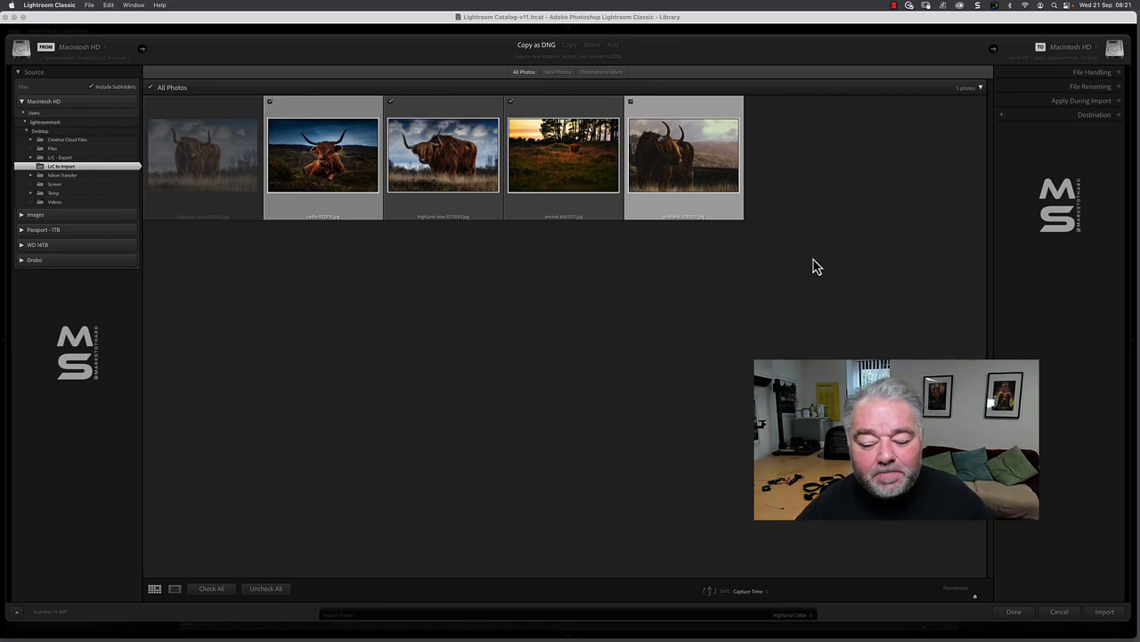
Apply the ehc import preset and start importing the photos.
click(789, 617)
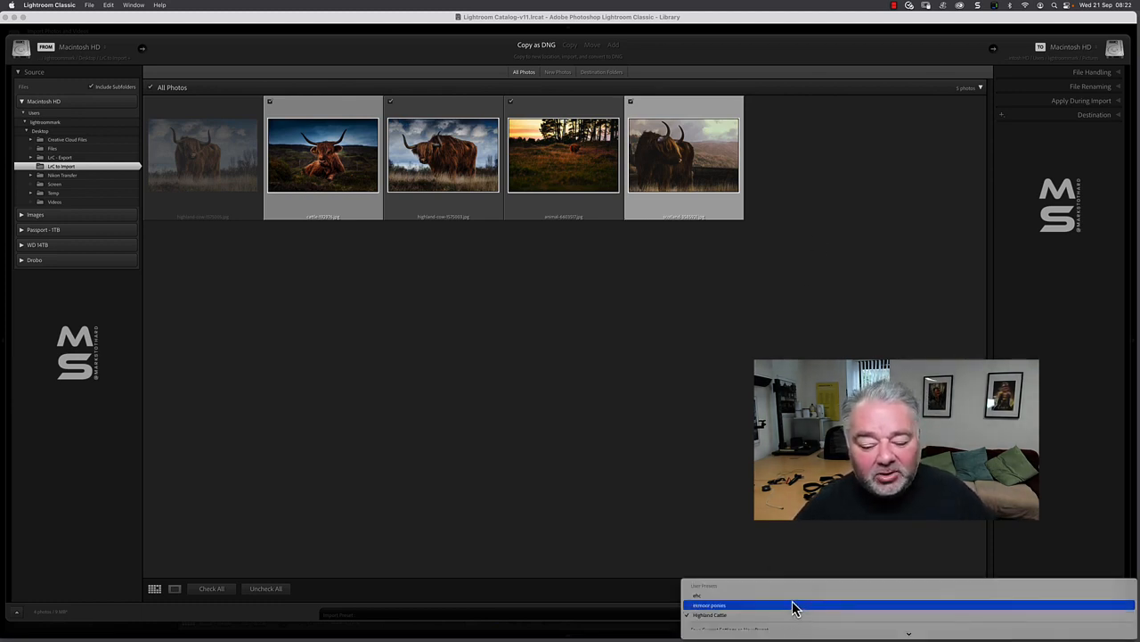
click(794, 603)
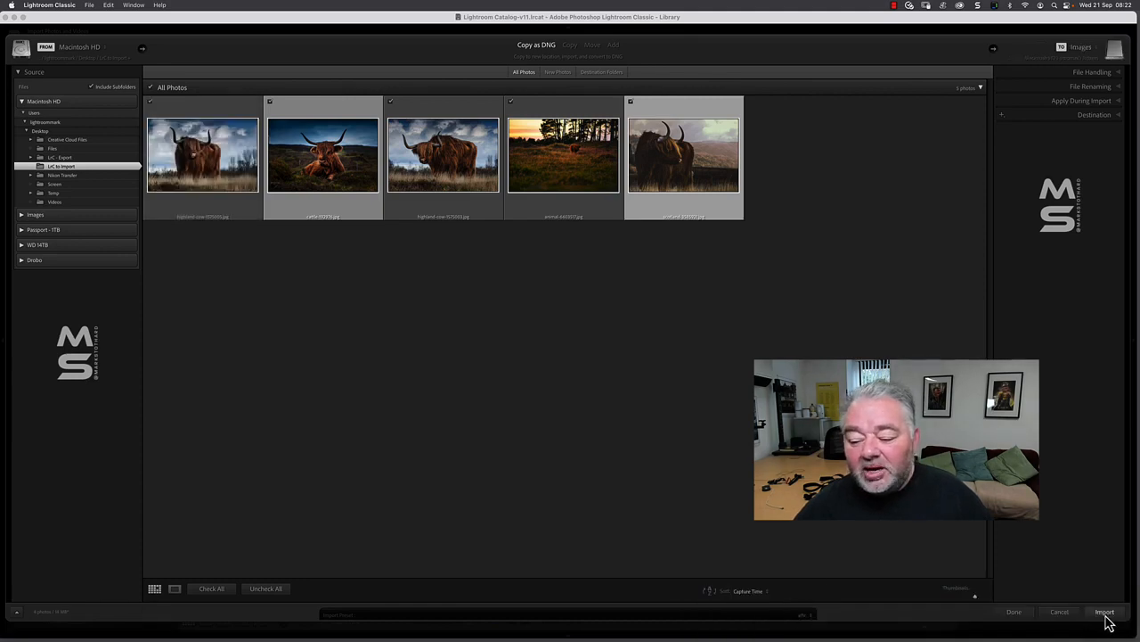
click(1105, 613)
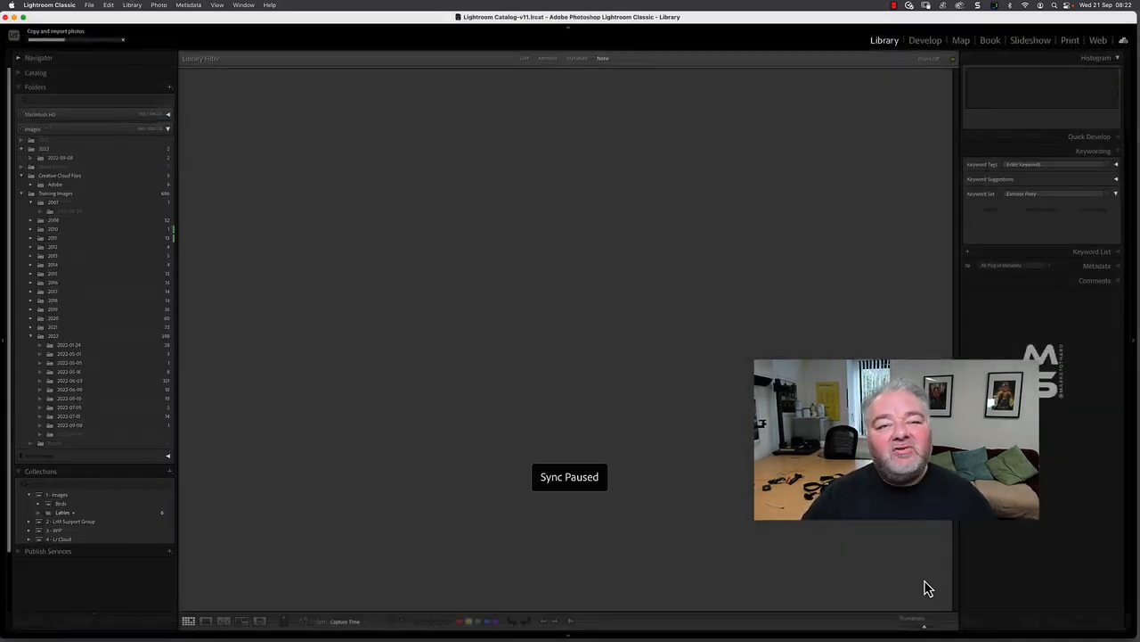